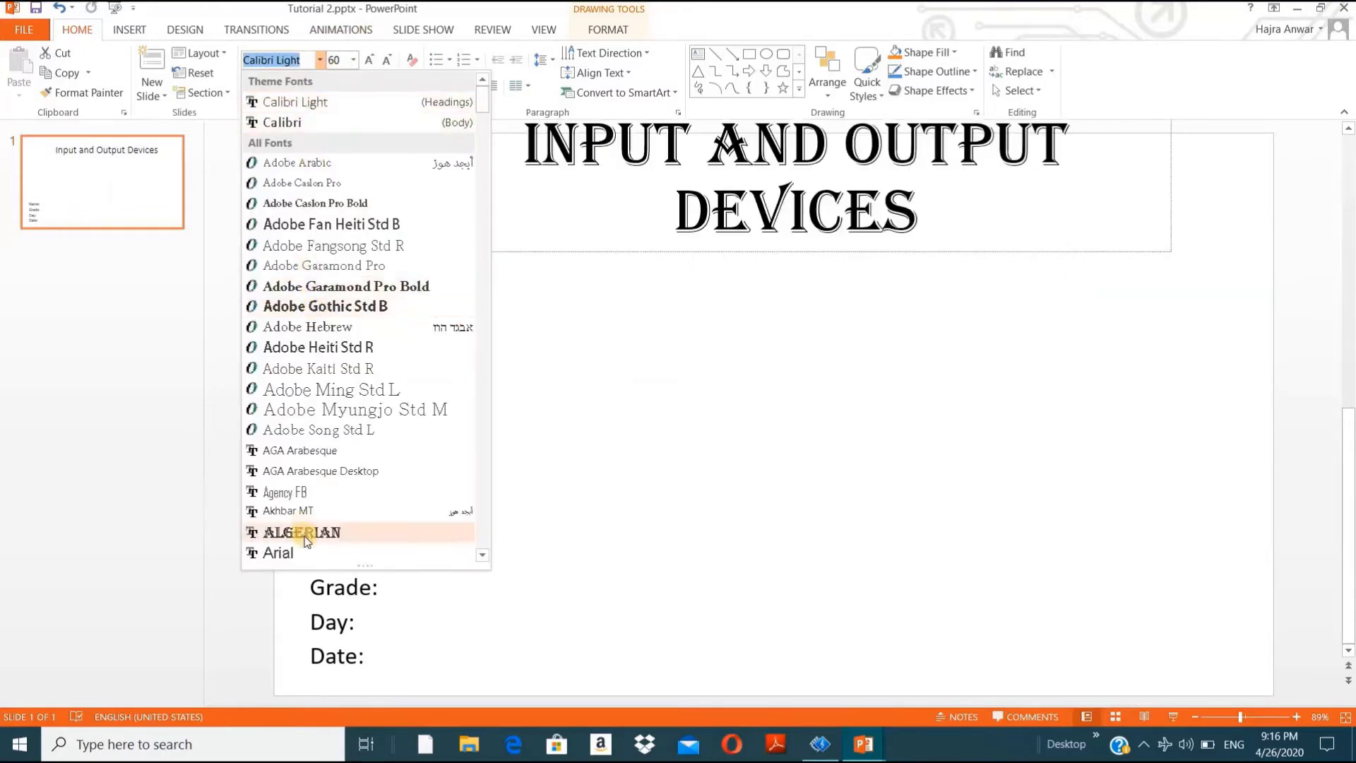
Step: Apply the Algerian font to the title and widen its box so it fits one line
click(306, 534)
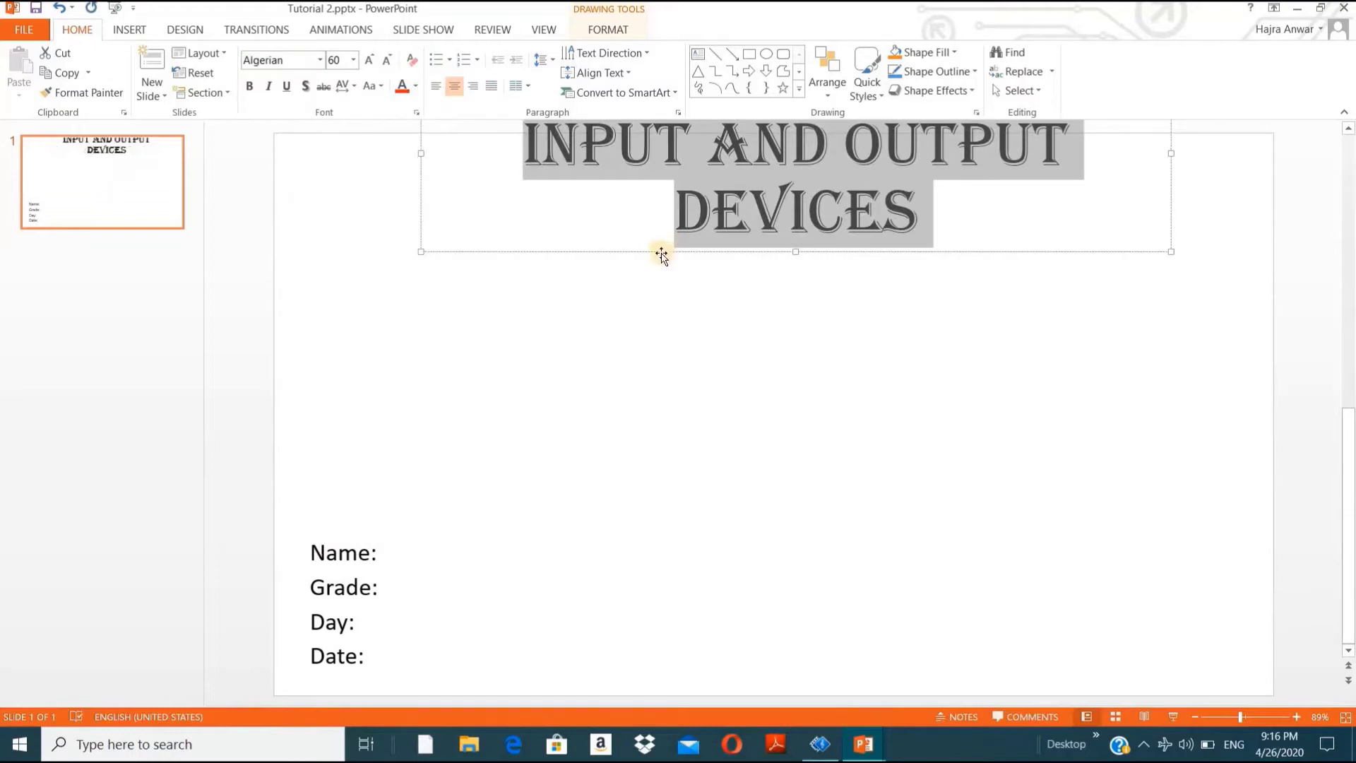
drag(659, 250, 651, 302)
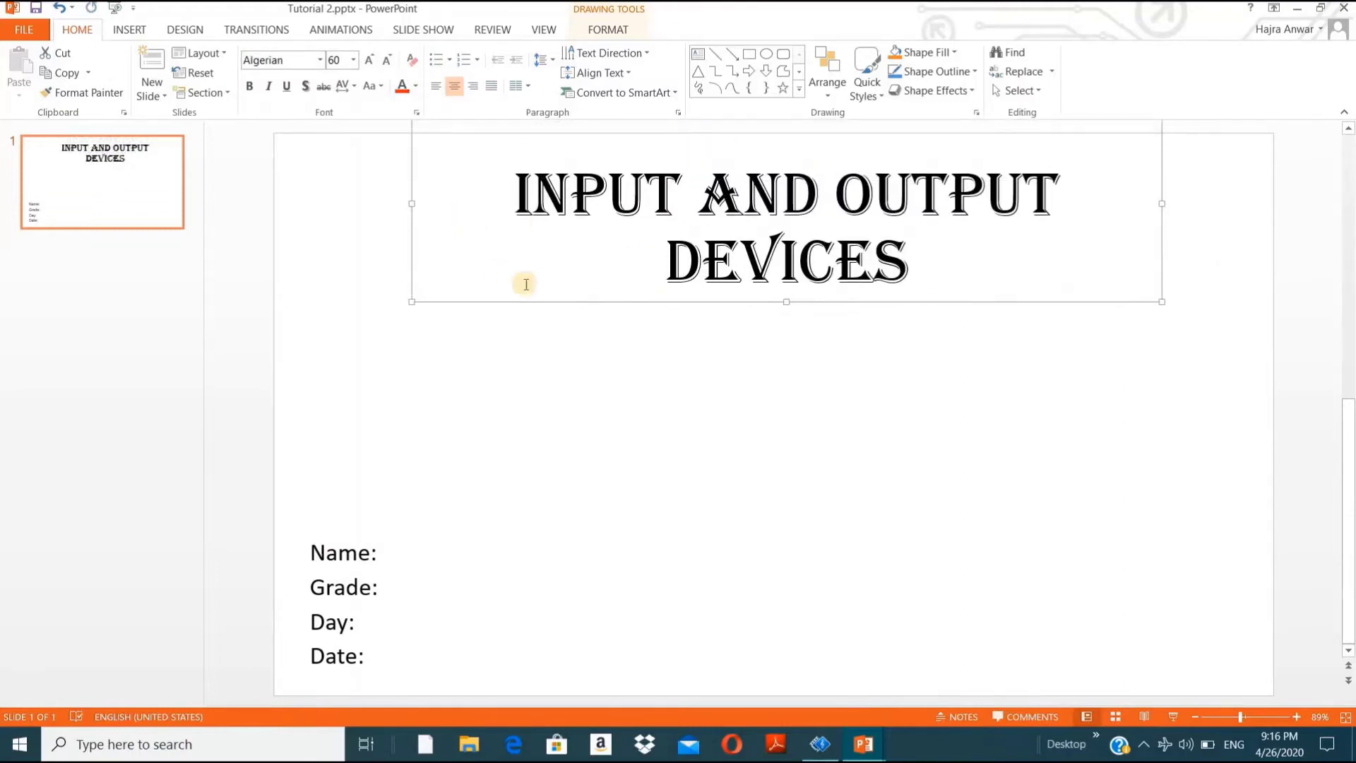
drag(413, 203, 296, 224)
click(578, 324)
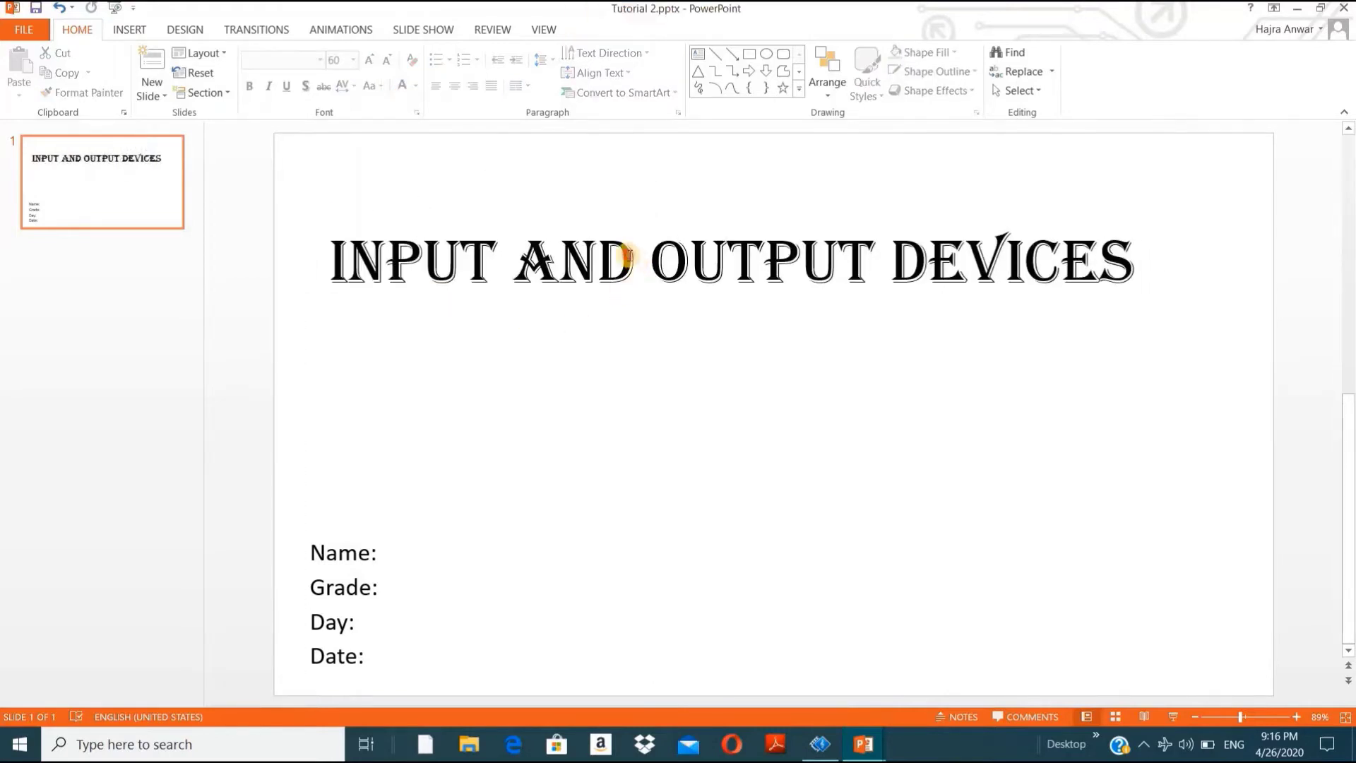
Step: Colour the whole title text purple from the Standard Colors
triple_click(620, 257)
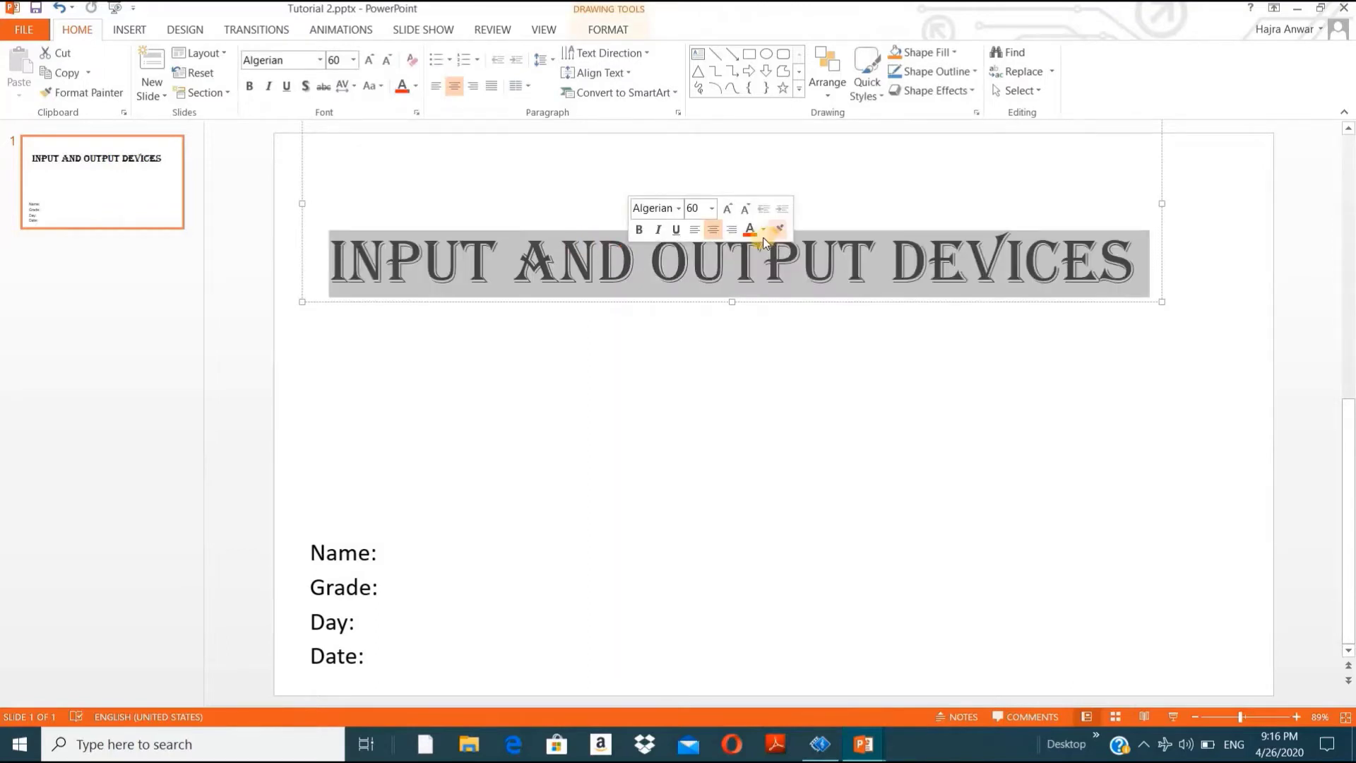
triple_click(621, 257)
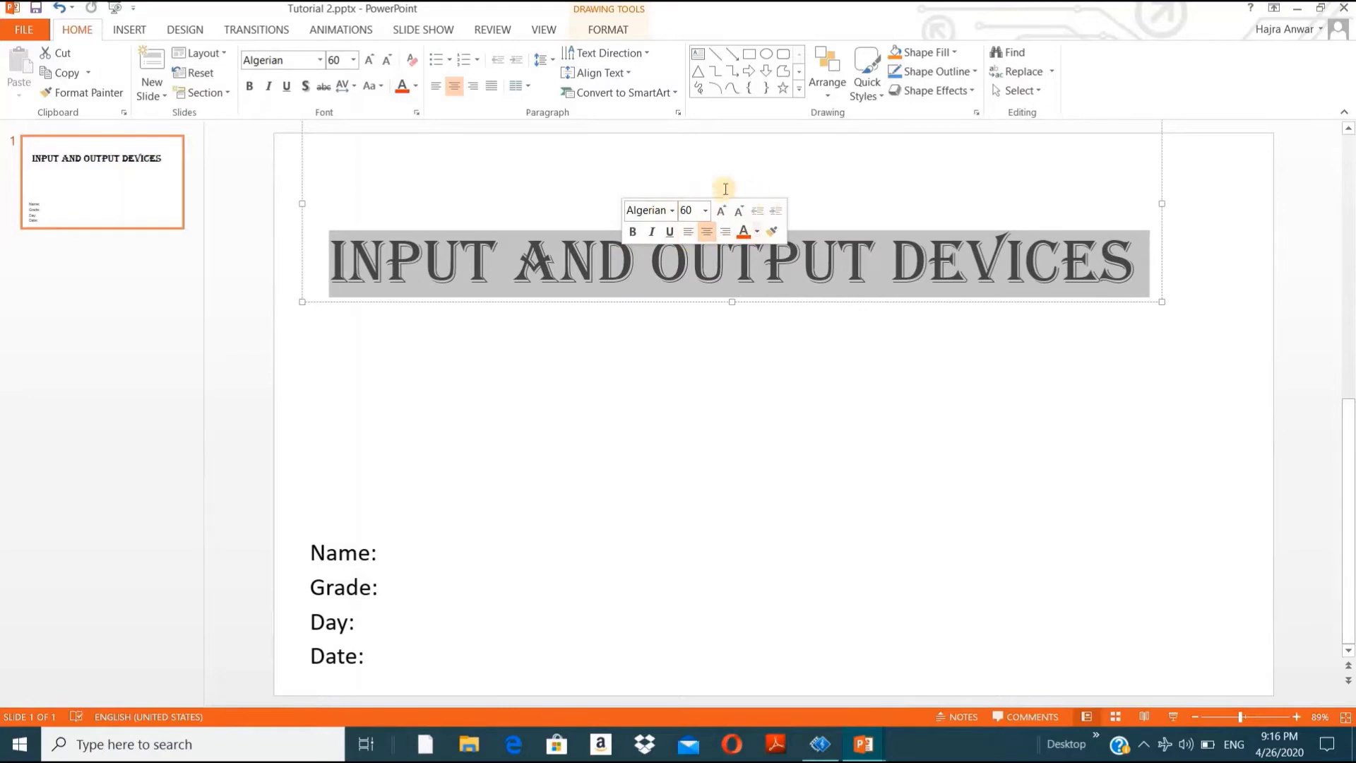
double_click(767, 295)
triple_click(768, 295)
double_click(767, 295)
triple_click(768, 296)
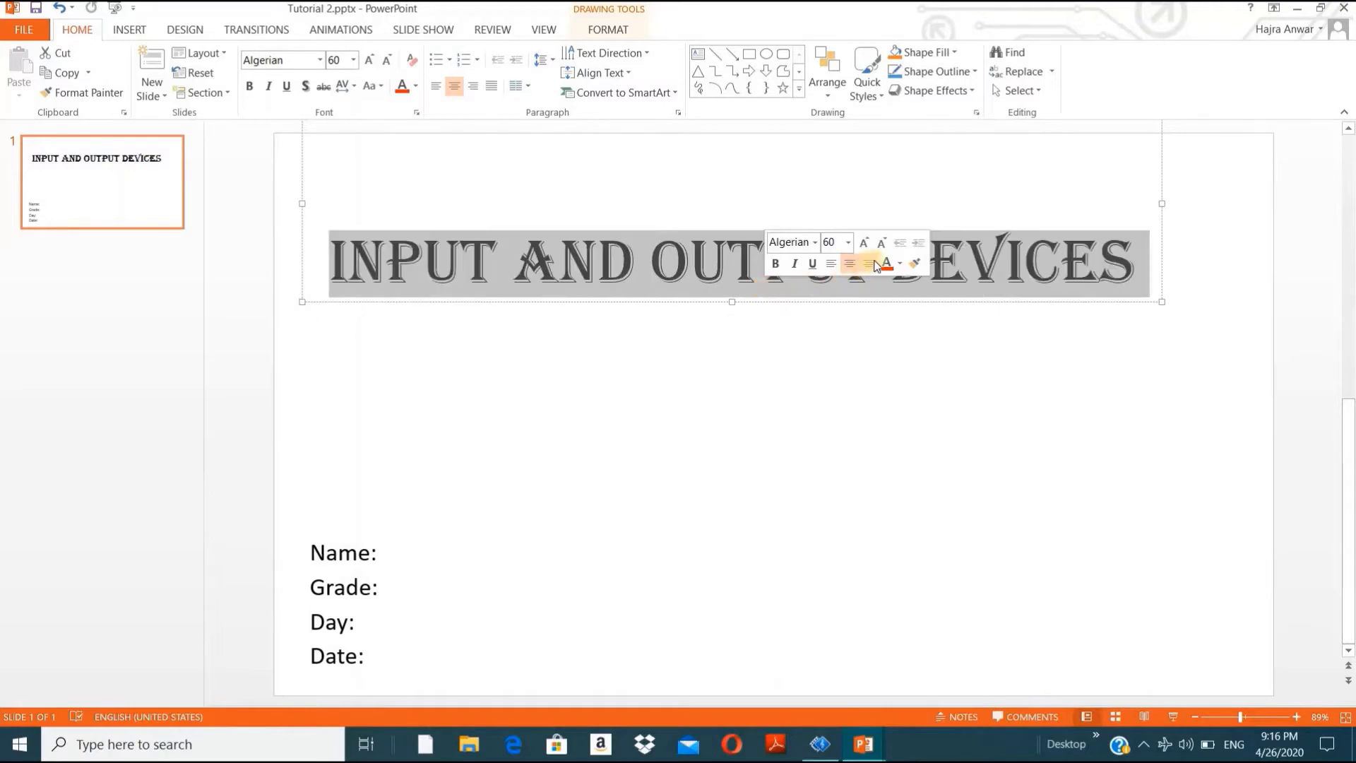
click(900, 264)
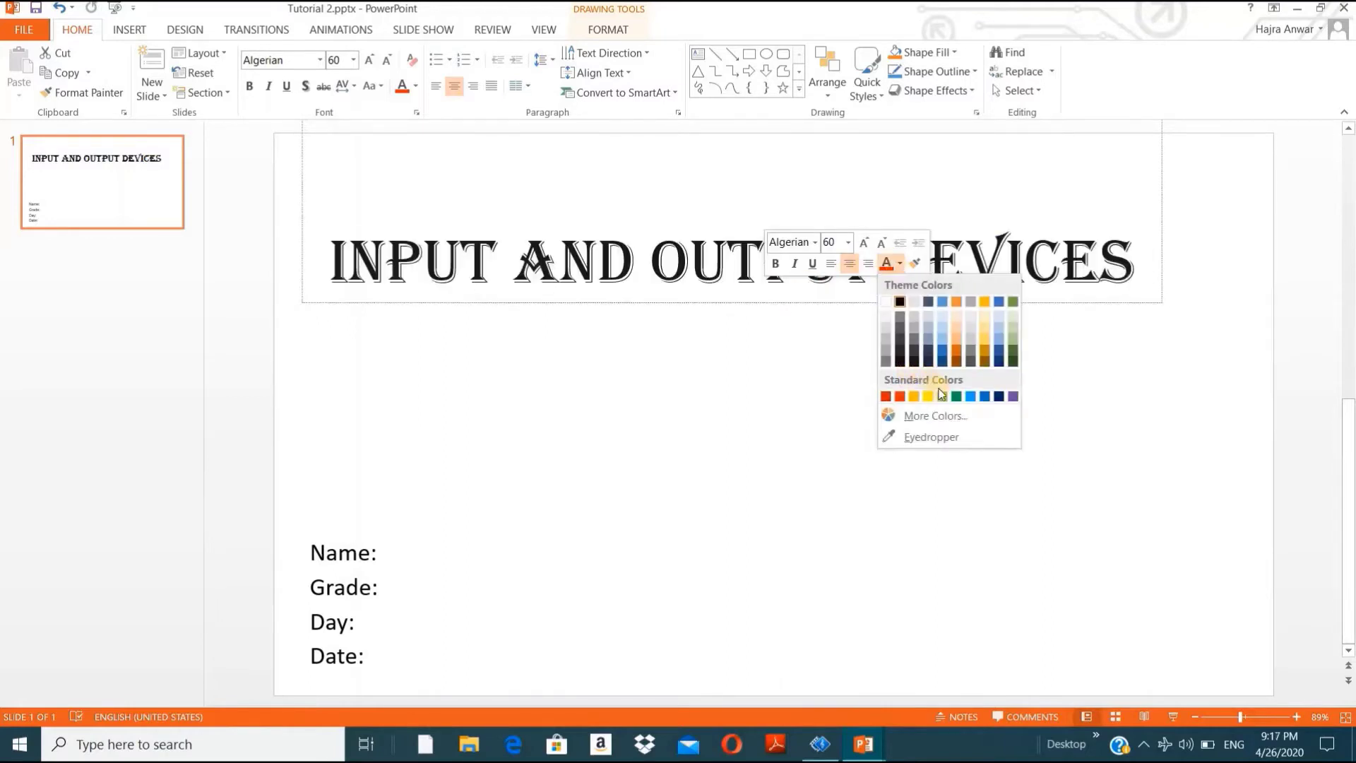
click(1014, 397)
click(659, 363)
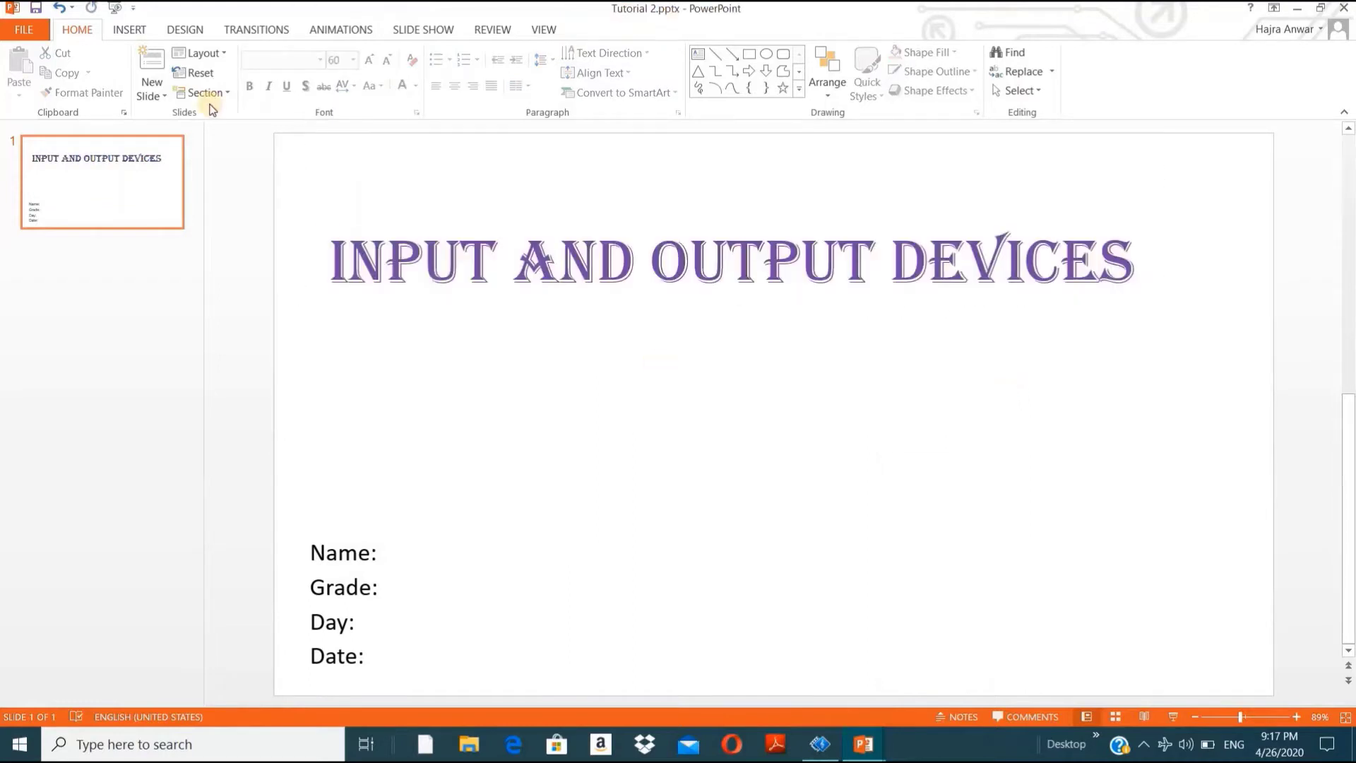
Step: Insert a black desktop computer picture found with a Bing search for 'Desktop computer'
click(135, 31)
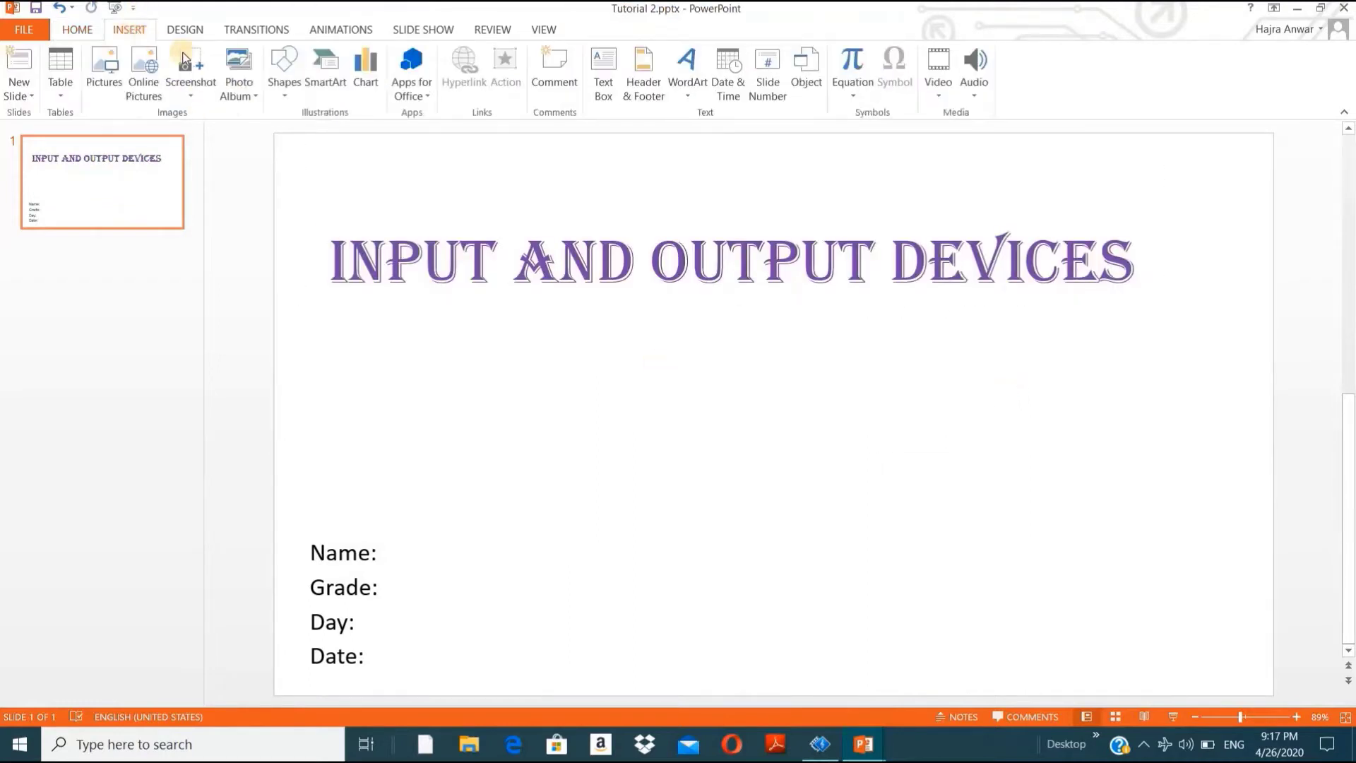
click(147, 87)
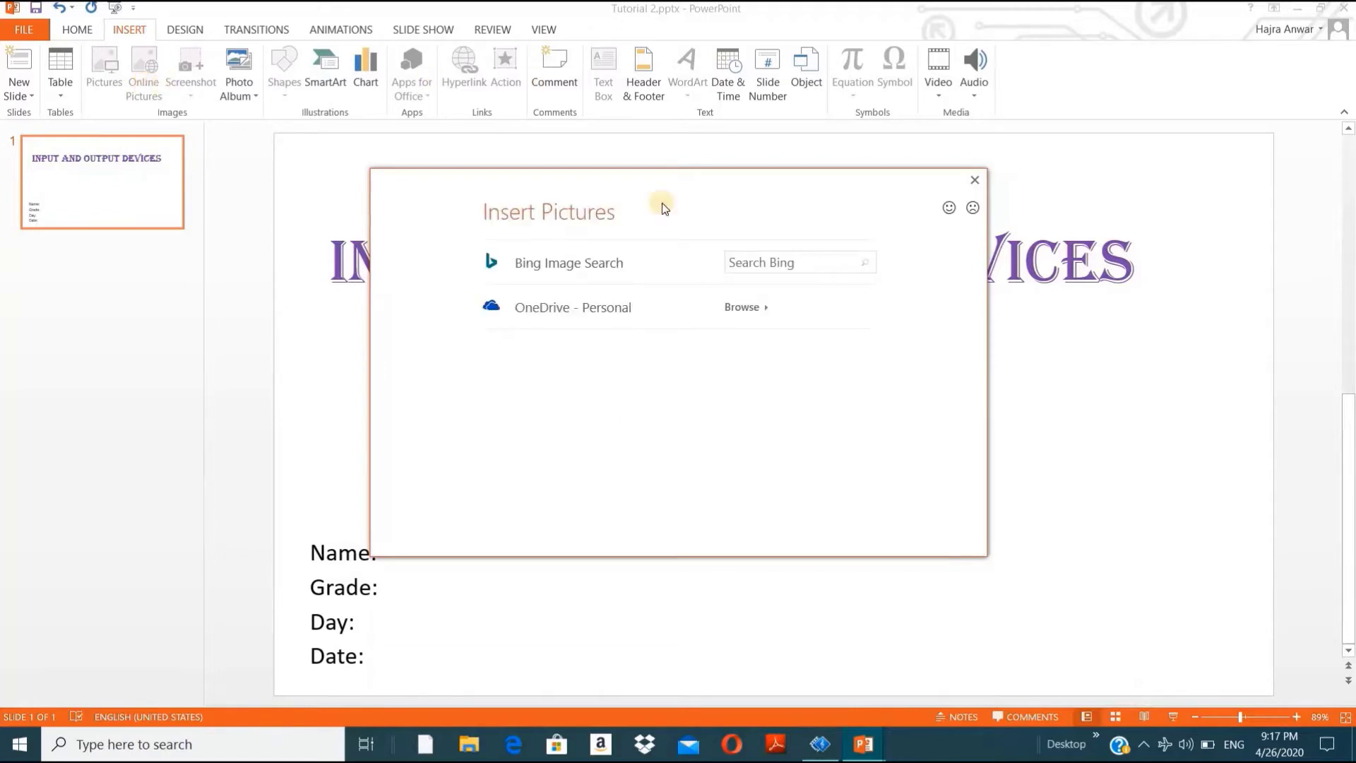
click(778, 264)
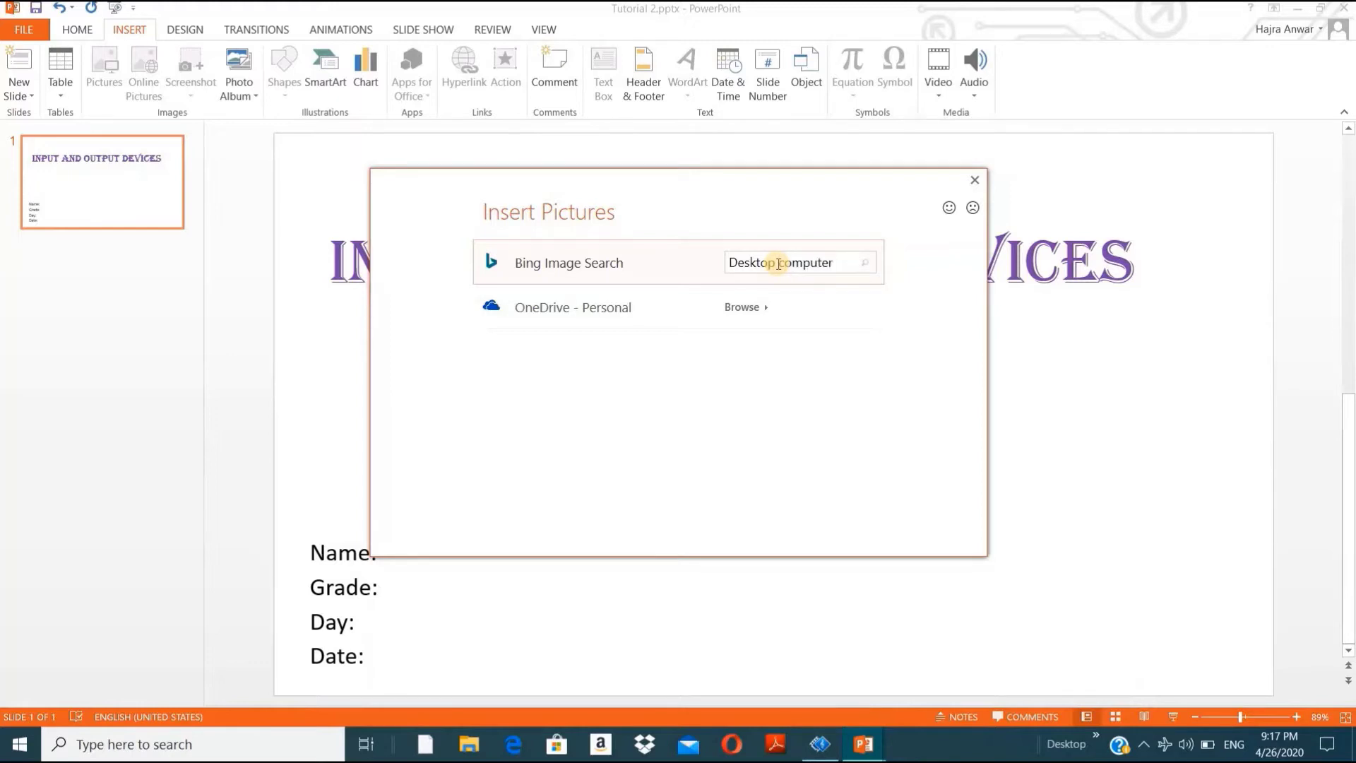
key(Return)
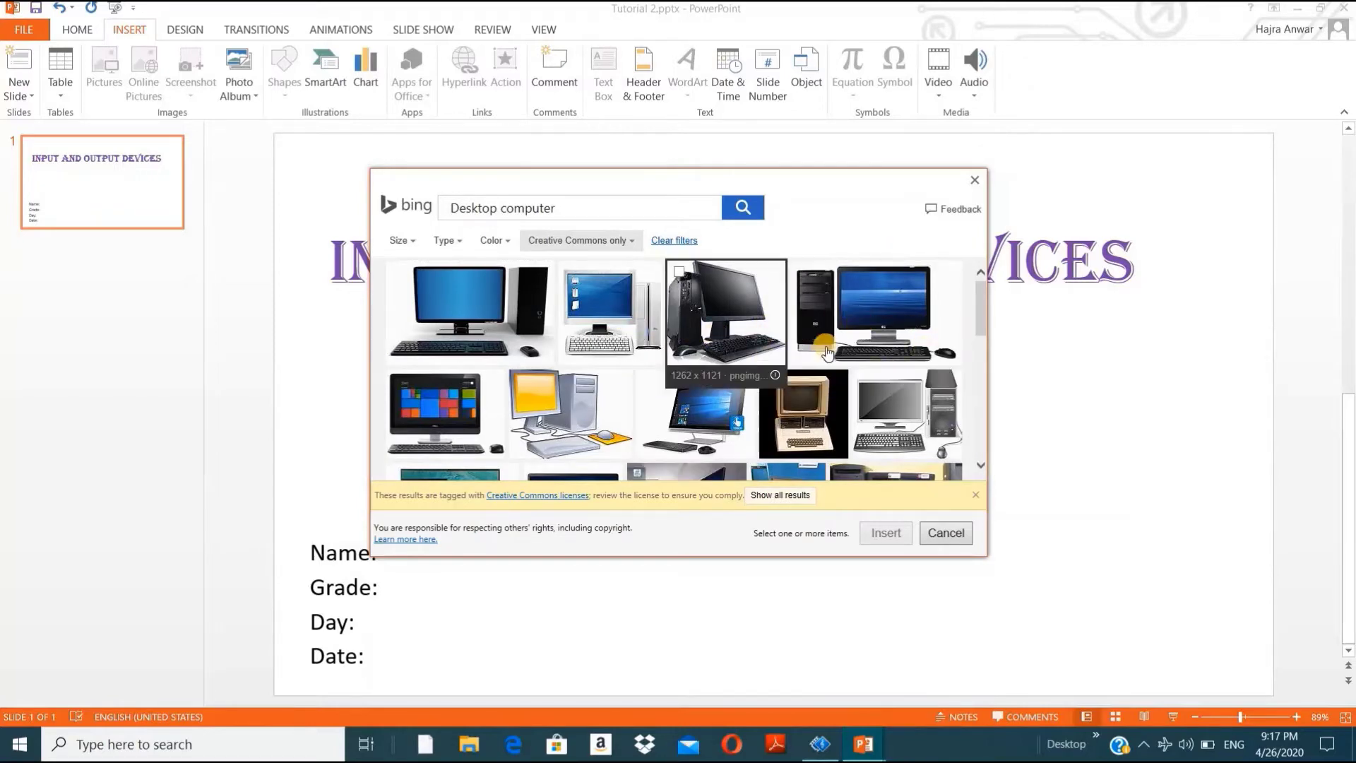
click(888, 285)
click(886, 533)
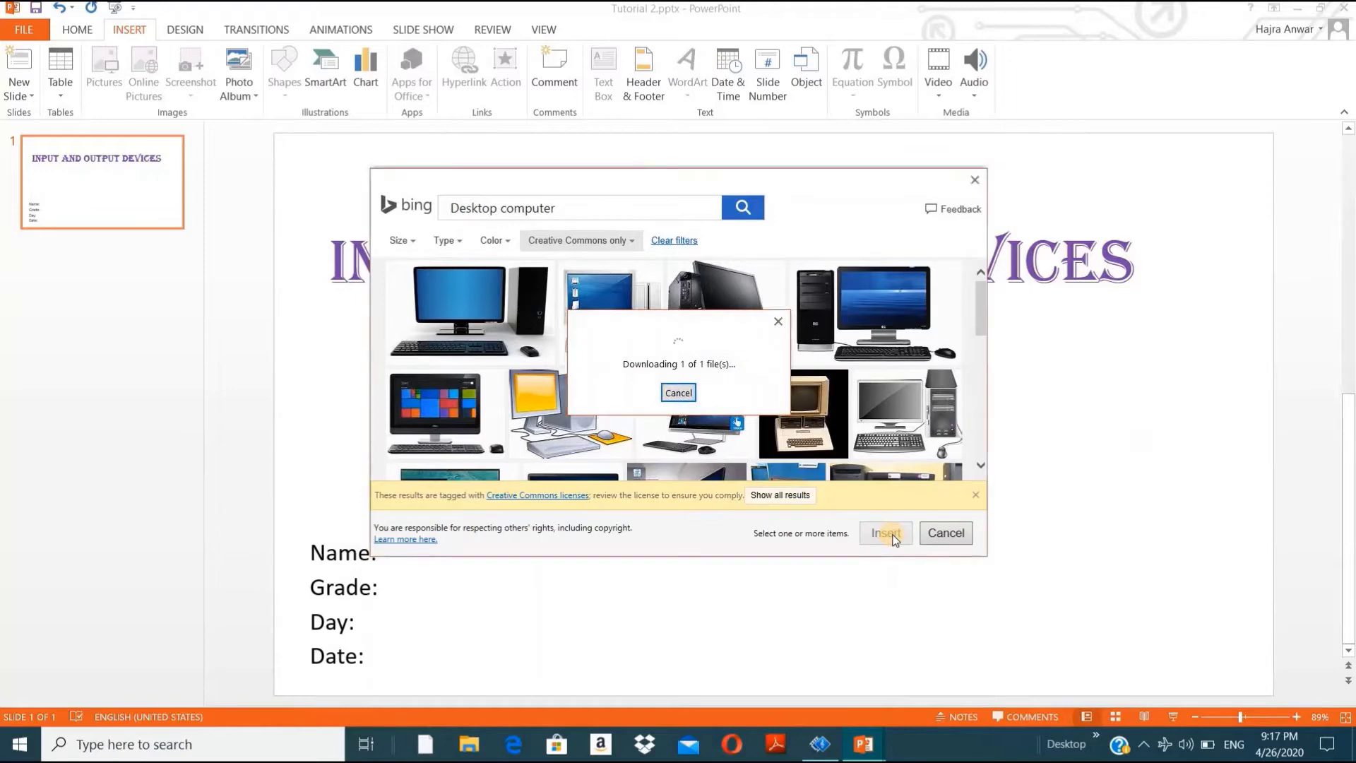
Step: Shrink the picture to about 3.01" by 4.93" and place it beside the Name–Date lines
drag(811, 490, 803, 523)
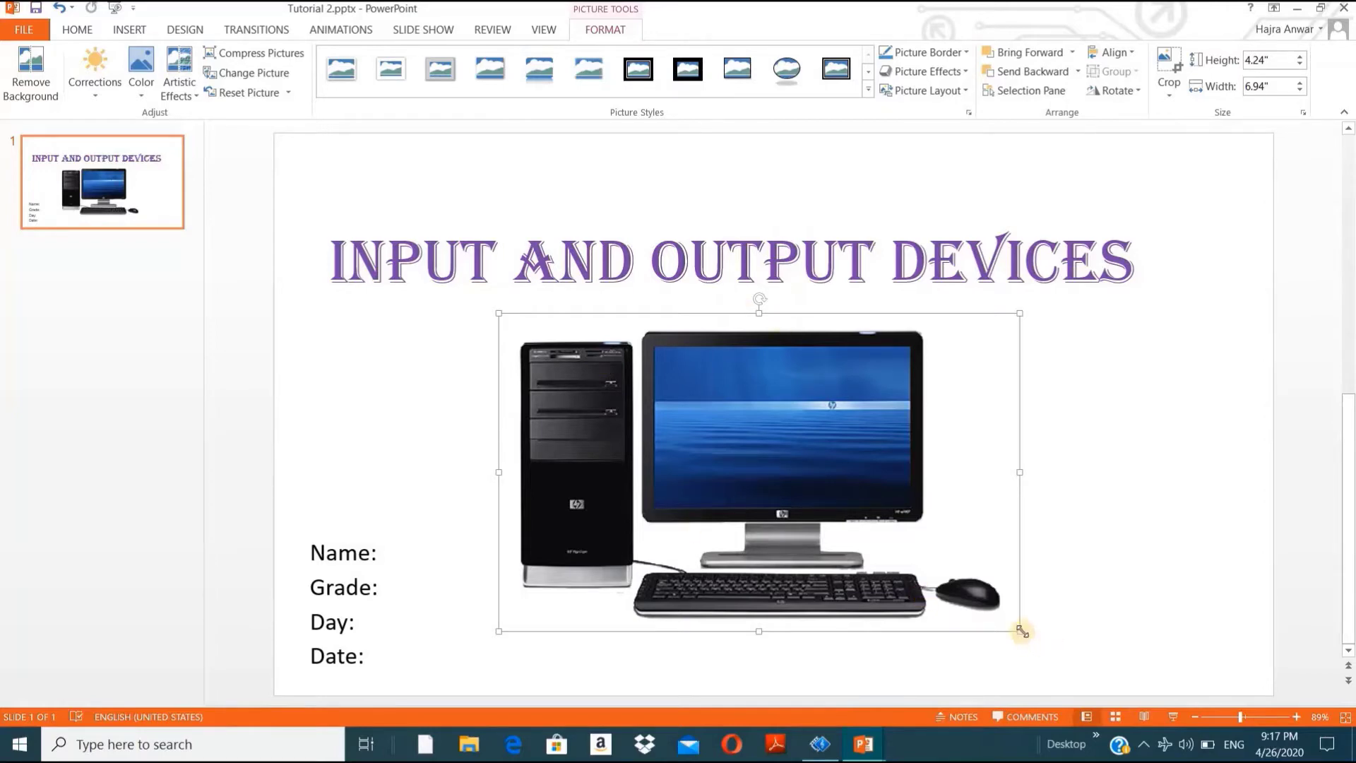
drag(1021, 631, 776, 585)
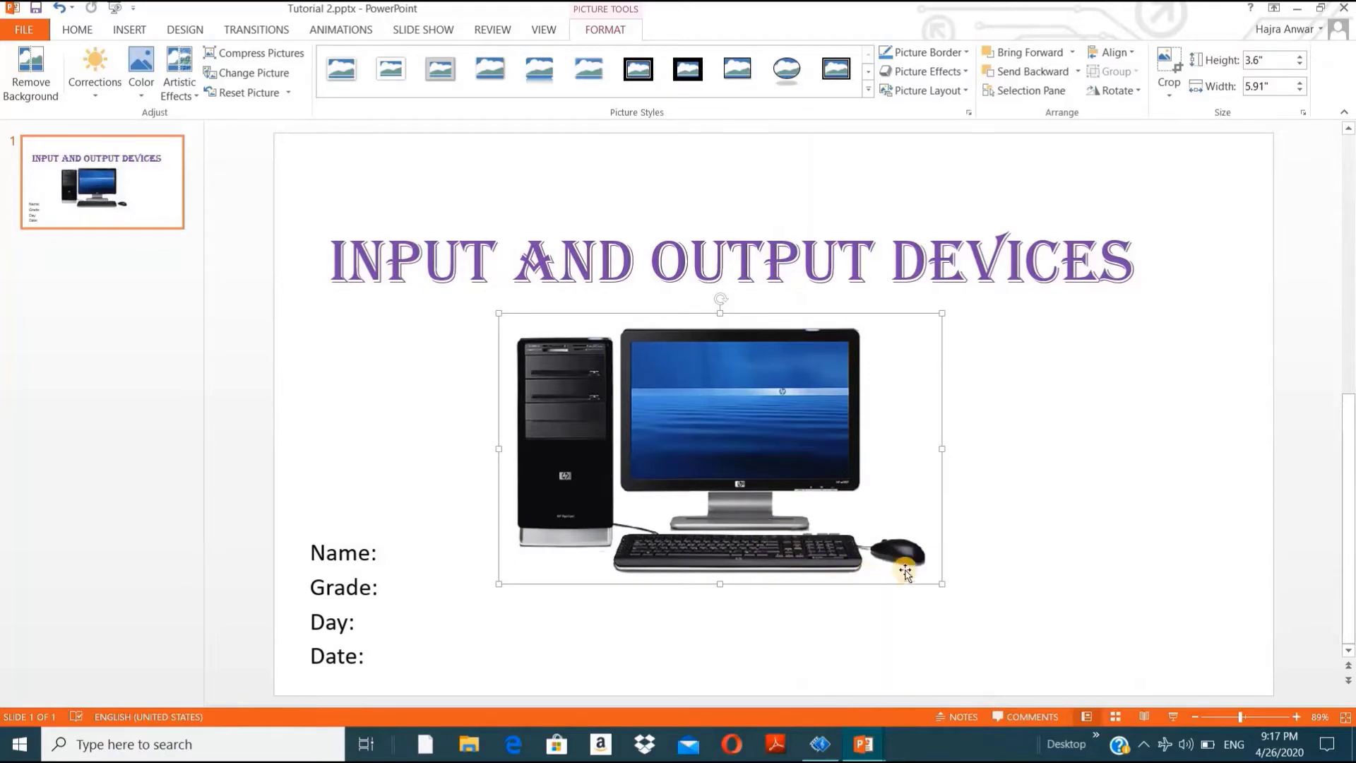
drag(939, 582, 767, 538)
drag(695, 423, 794, 417)
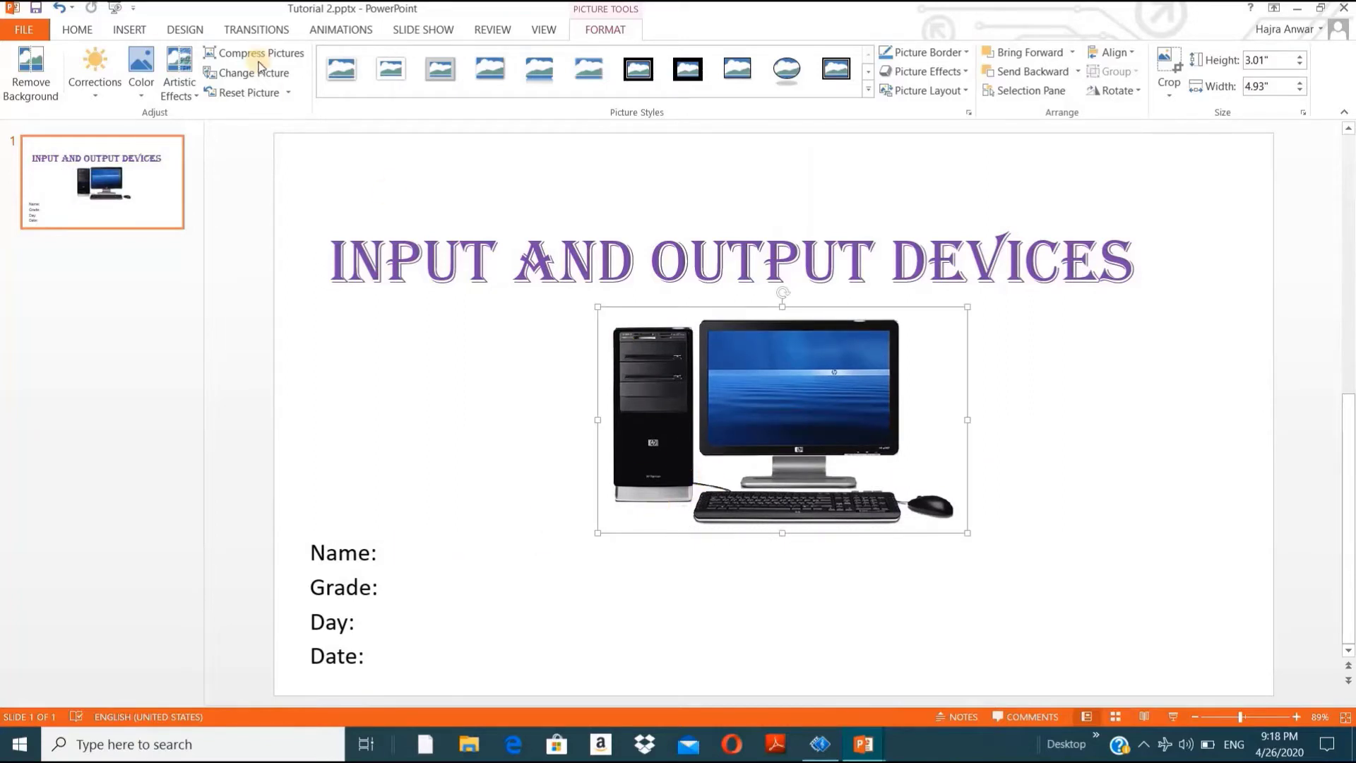
Step: Give the computer picture a Custom Path animation curving downward
click(340, 28)
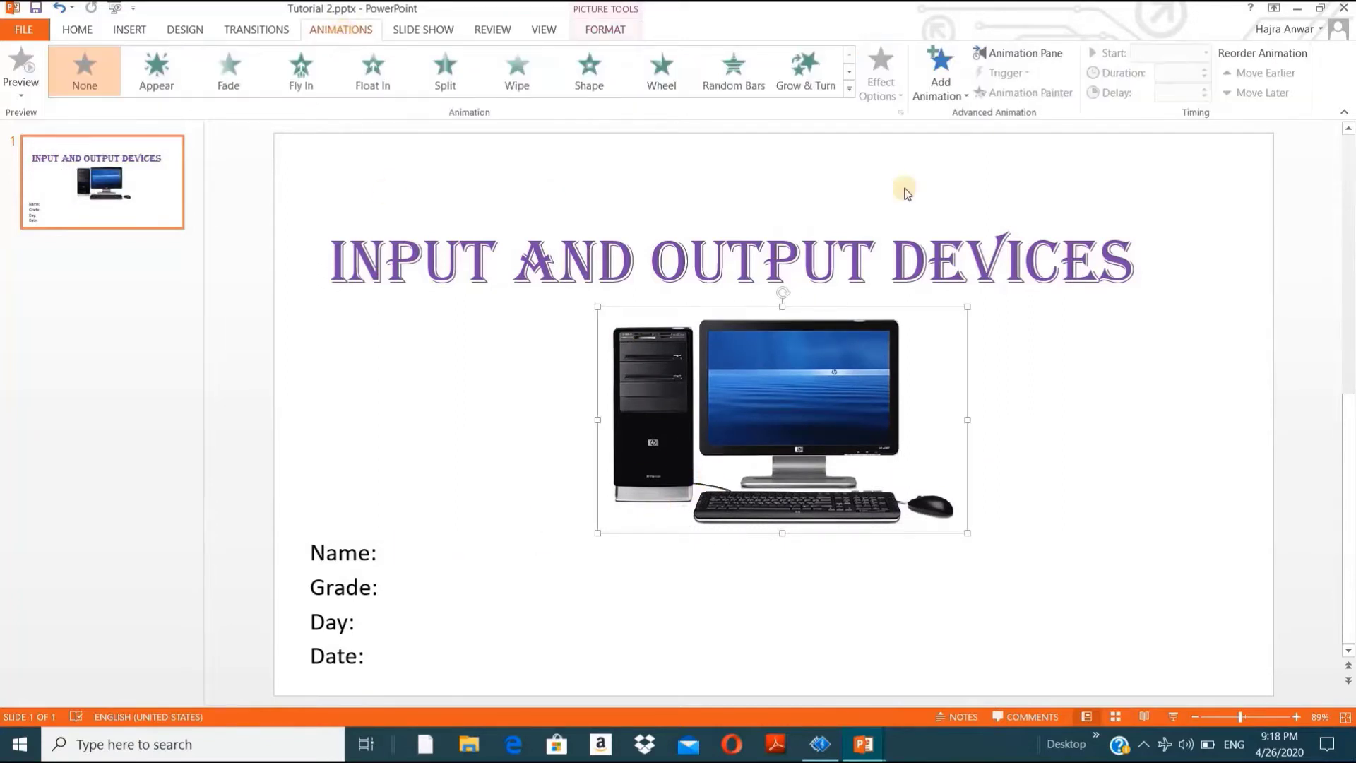
click(848, 92)
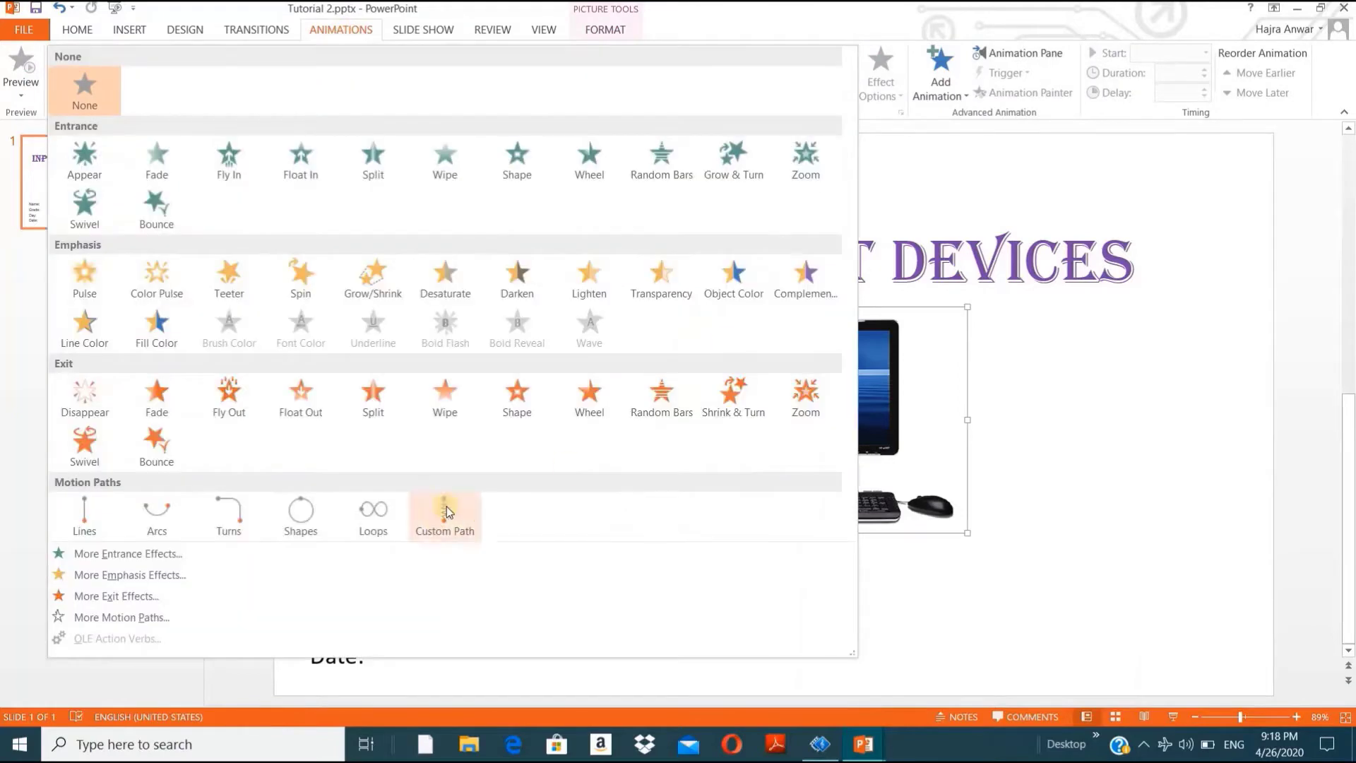
click(883, 168)
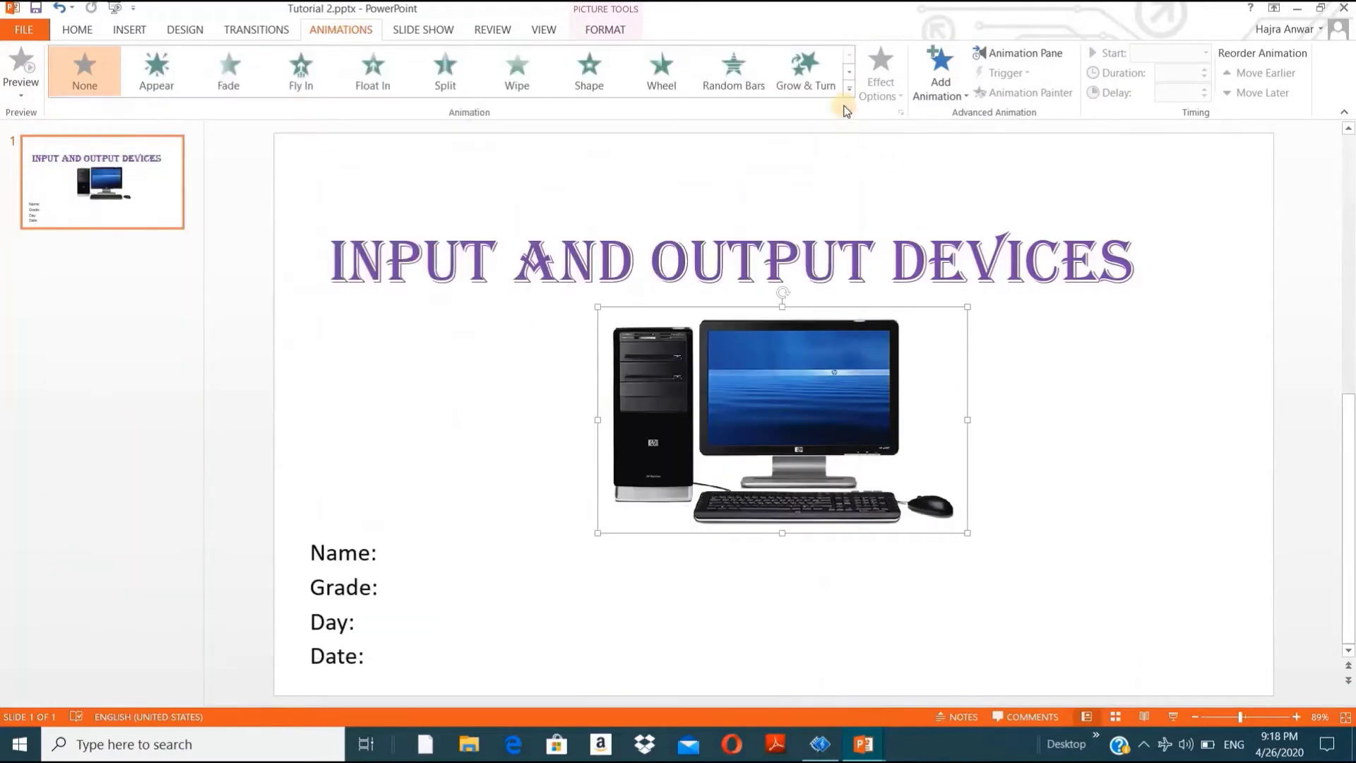
click(848, 92)
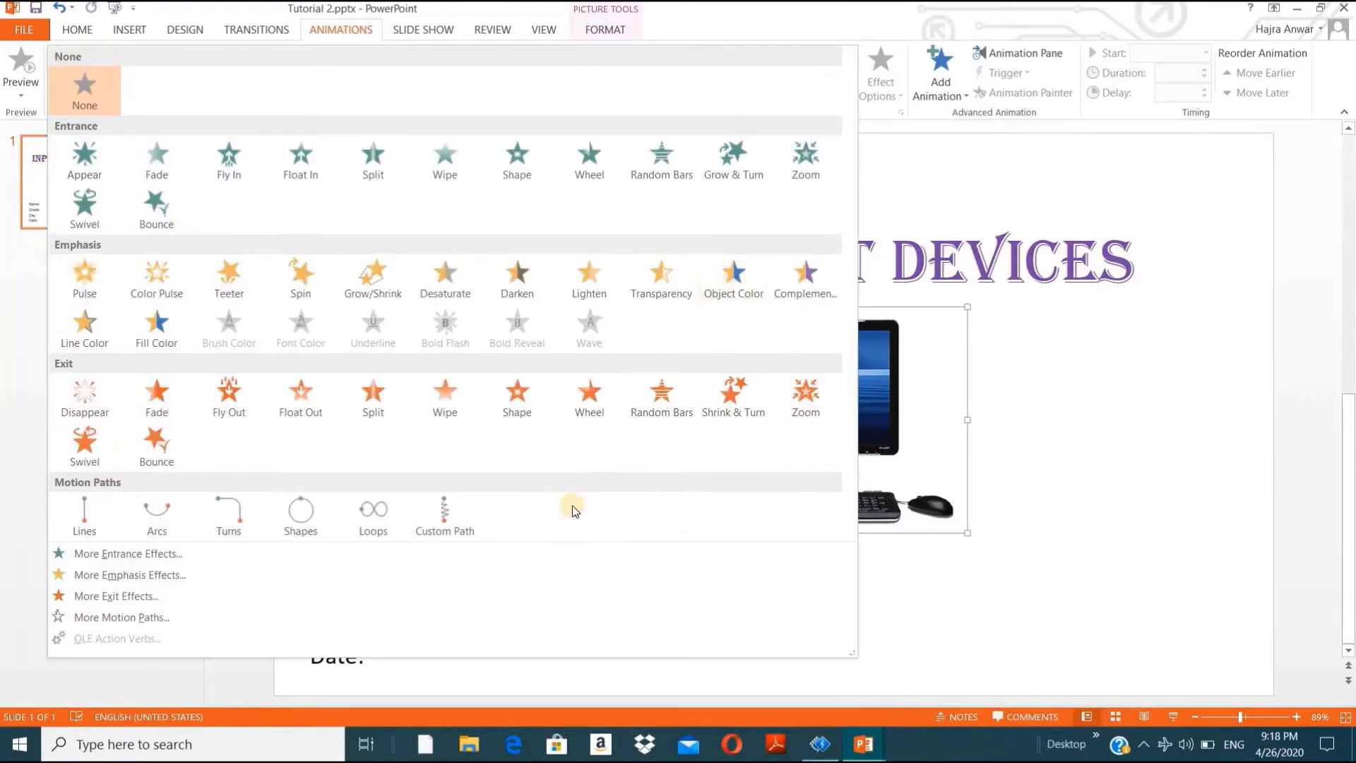
click(445, 519)
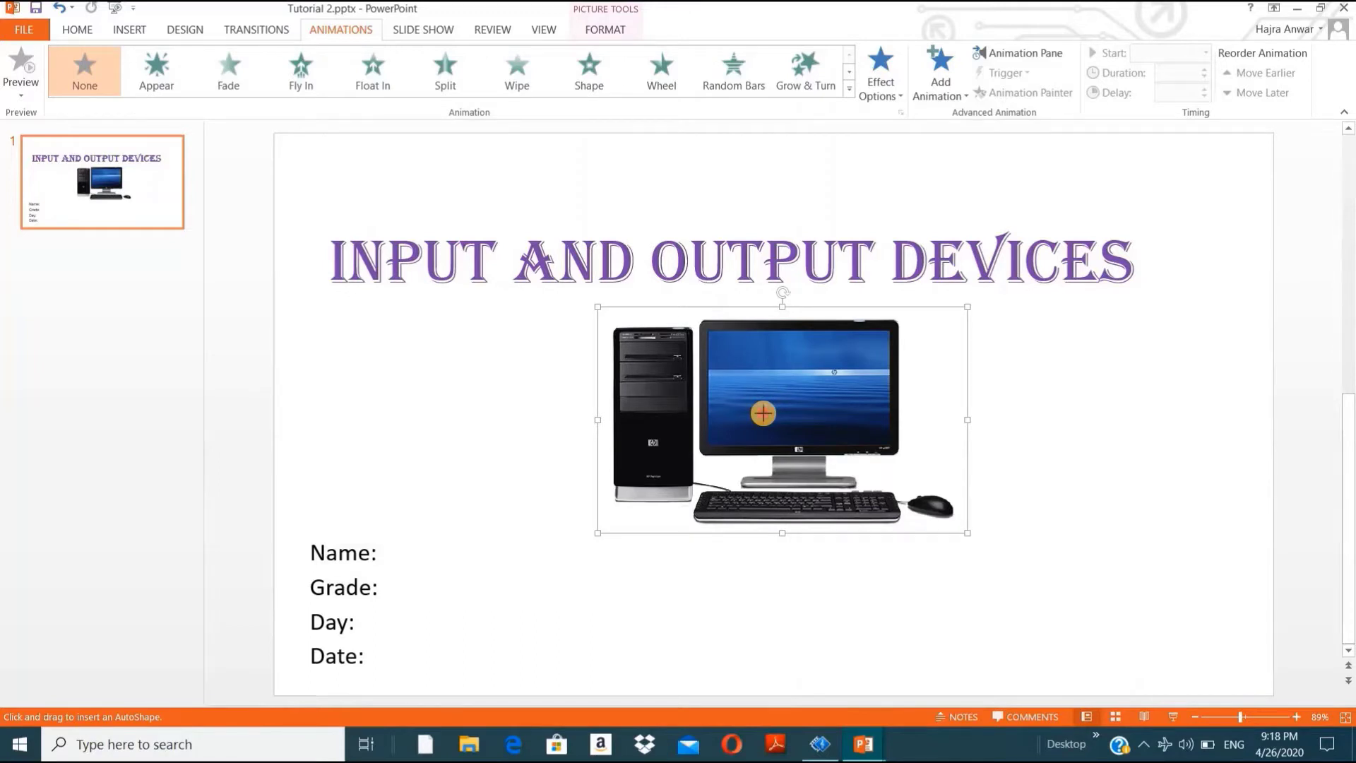
mouse_move(762, 413)
mouse_down()
mouse_move(853, 646)
mouse_move(884, 492)
mouse_move(930, 434)
mouse_up()
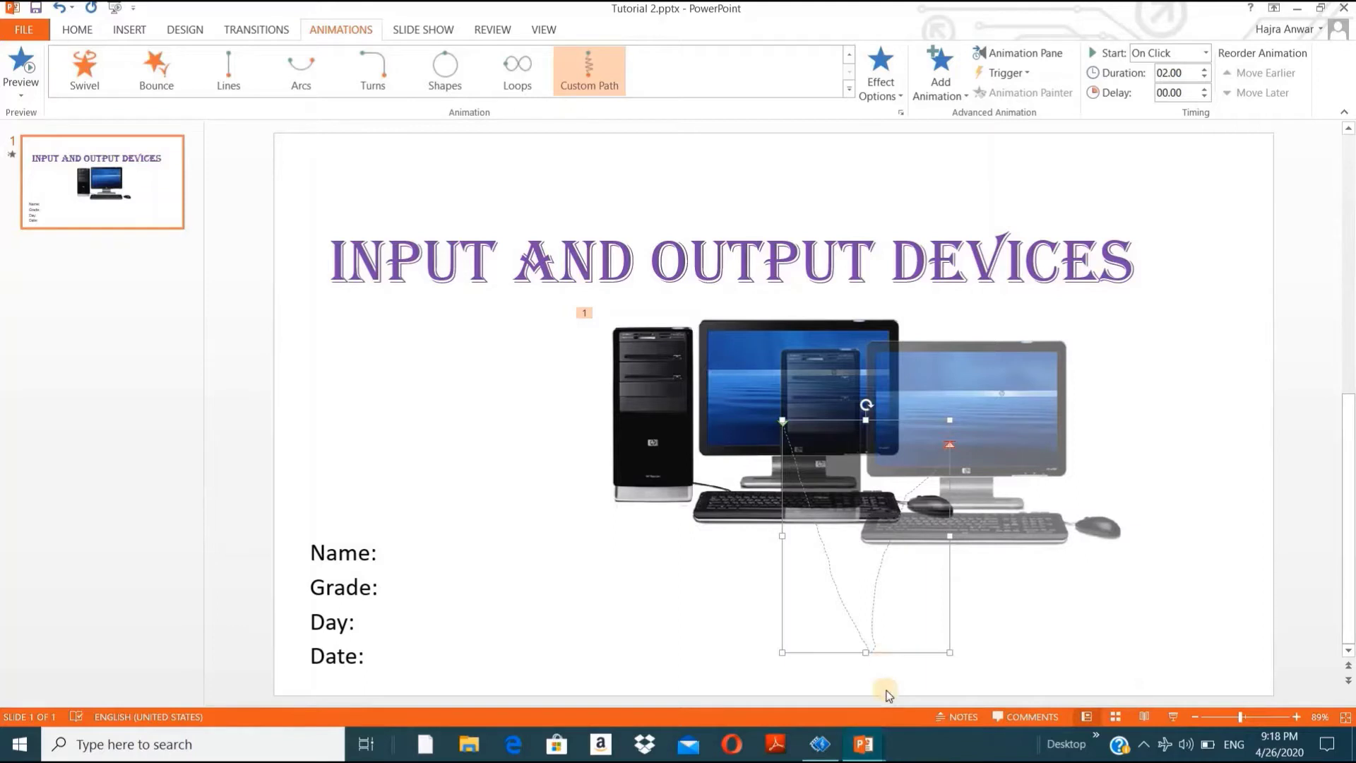
Step: Shift the computer picture left and preview the slide's animation
drag(751, 362, 628, 349)
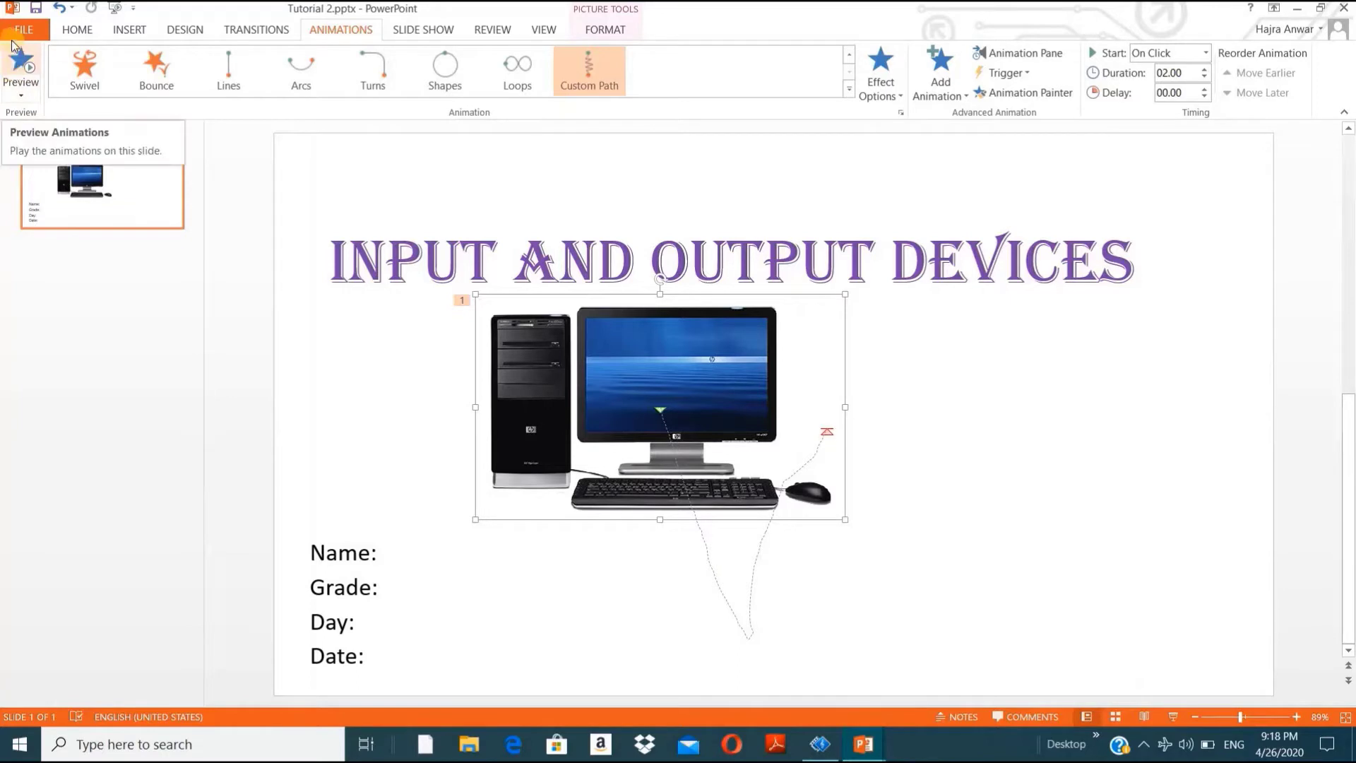
click(16, 71)
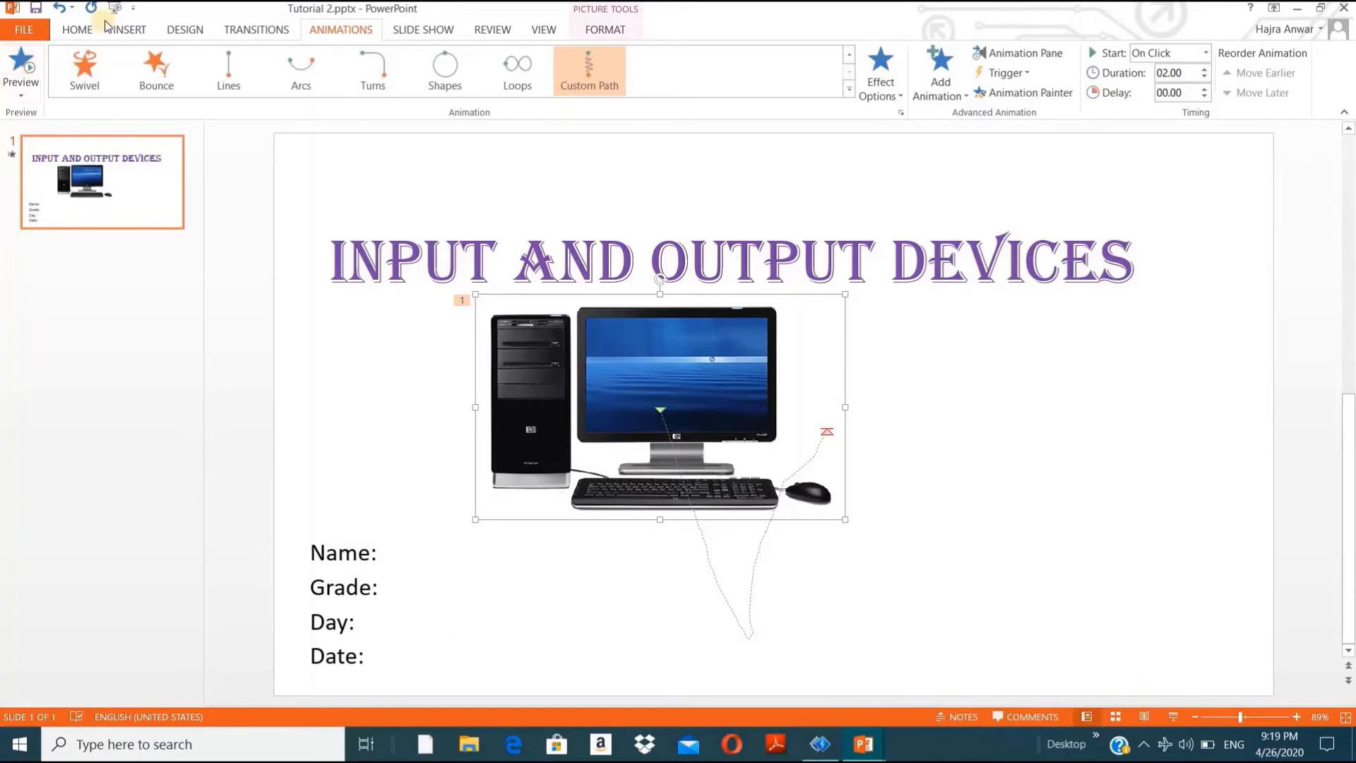
click(189, 29)
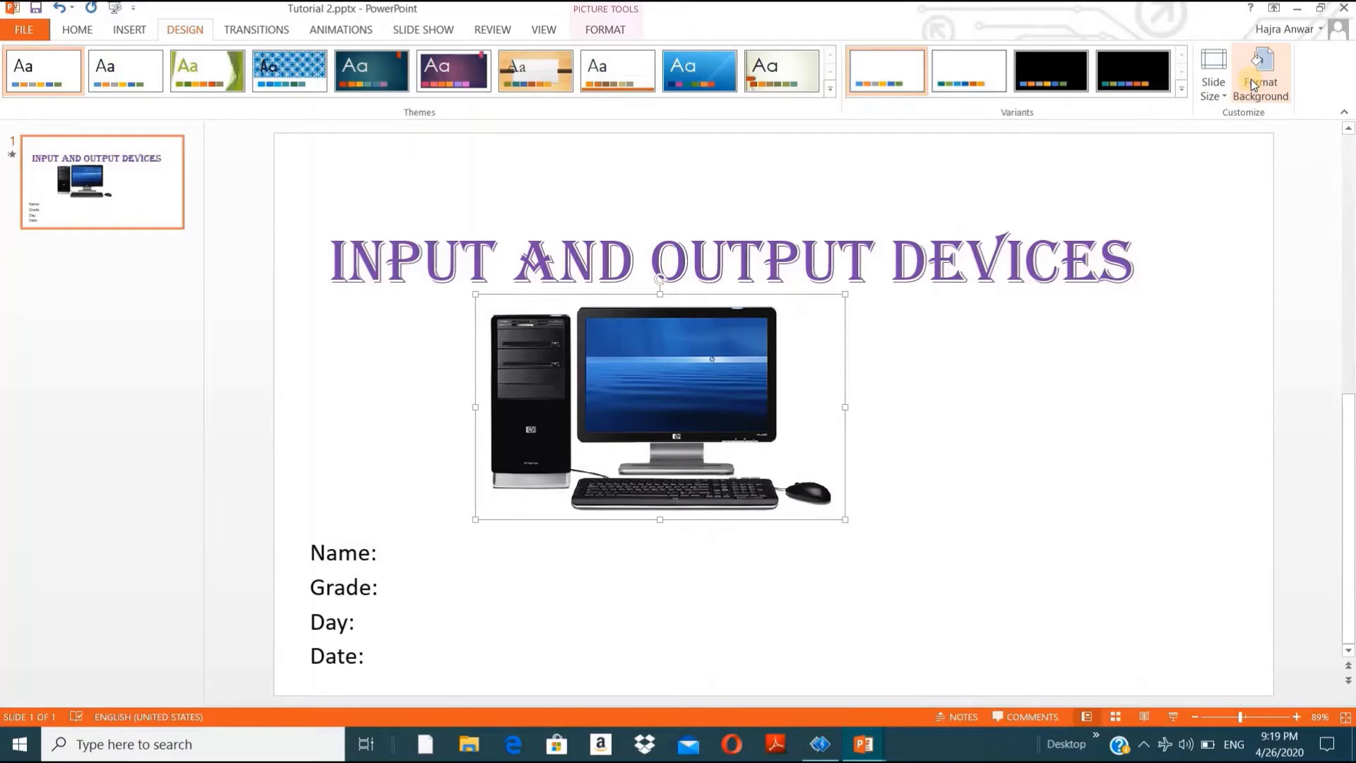
Step: Fill the slide background with a solid green colour
click(1253, 85)
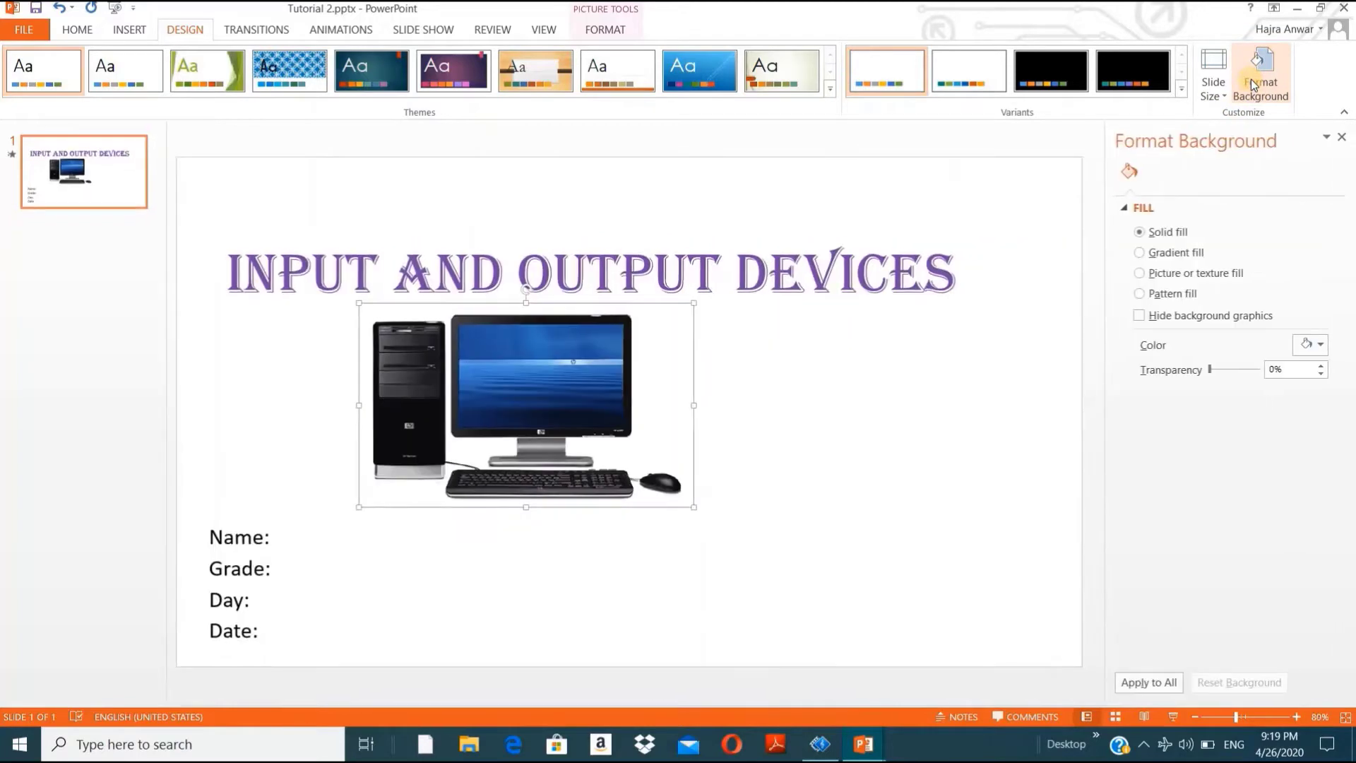
click(1140, 253)
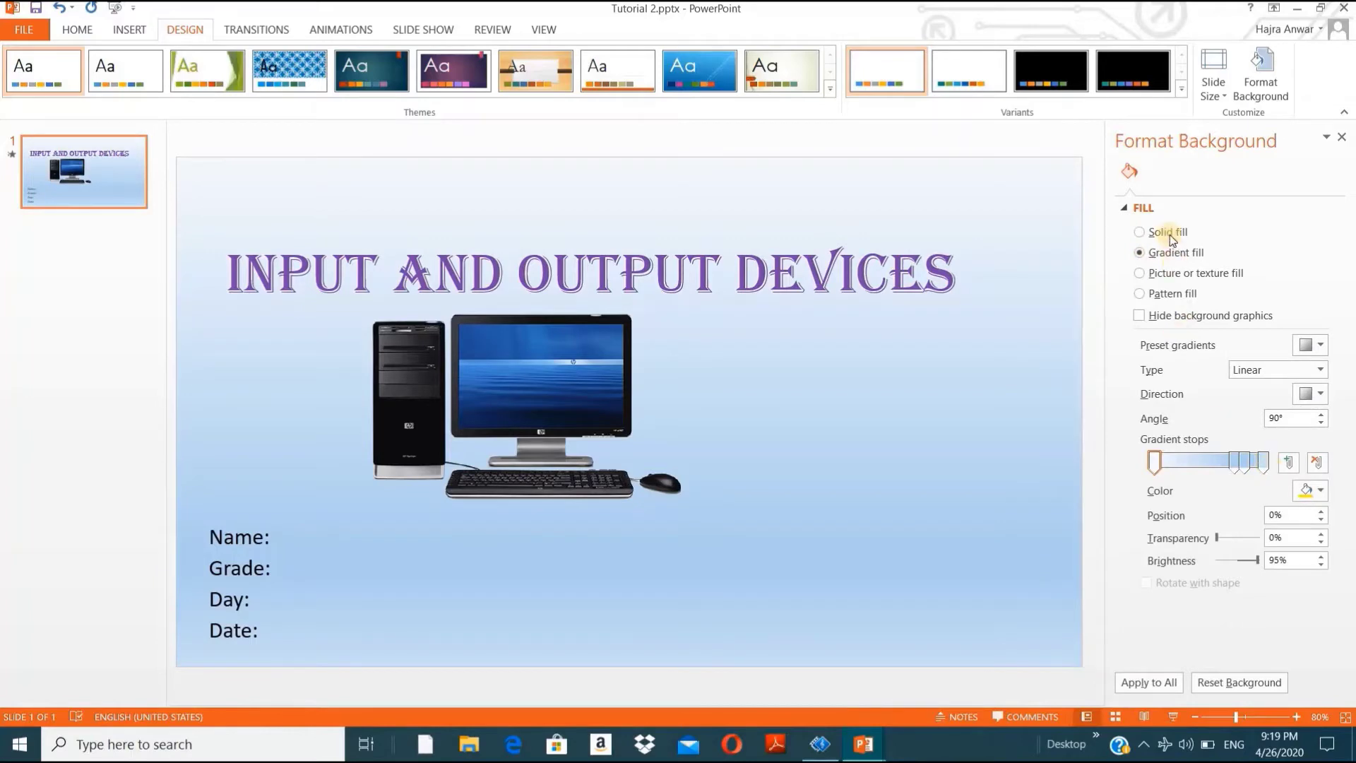
click(1139, 232)
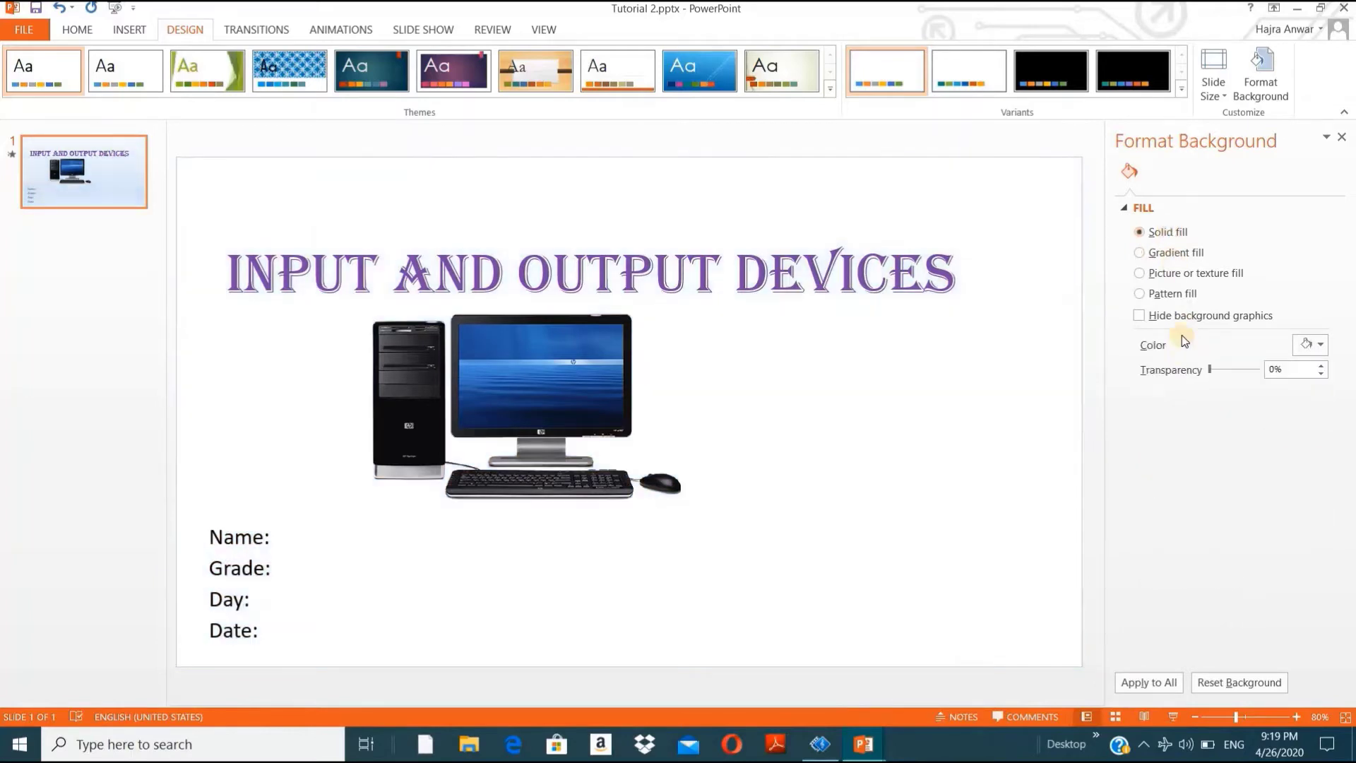
click(1319, 351)
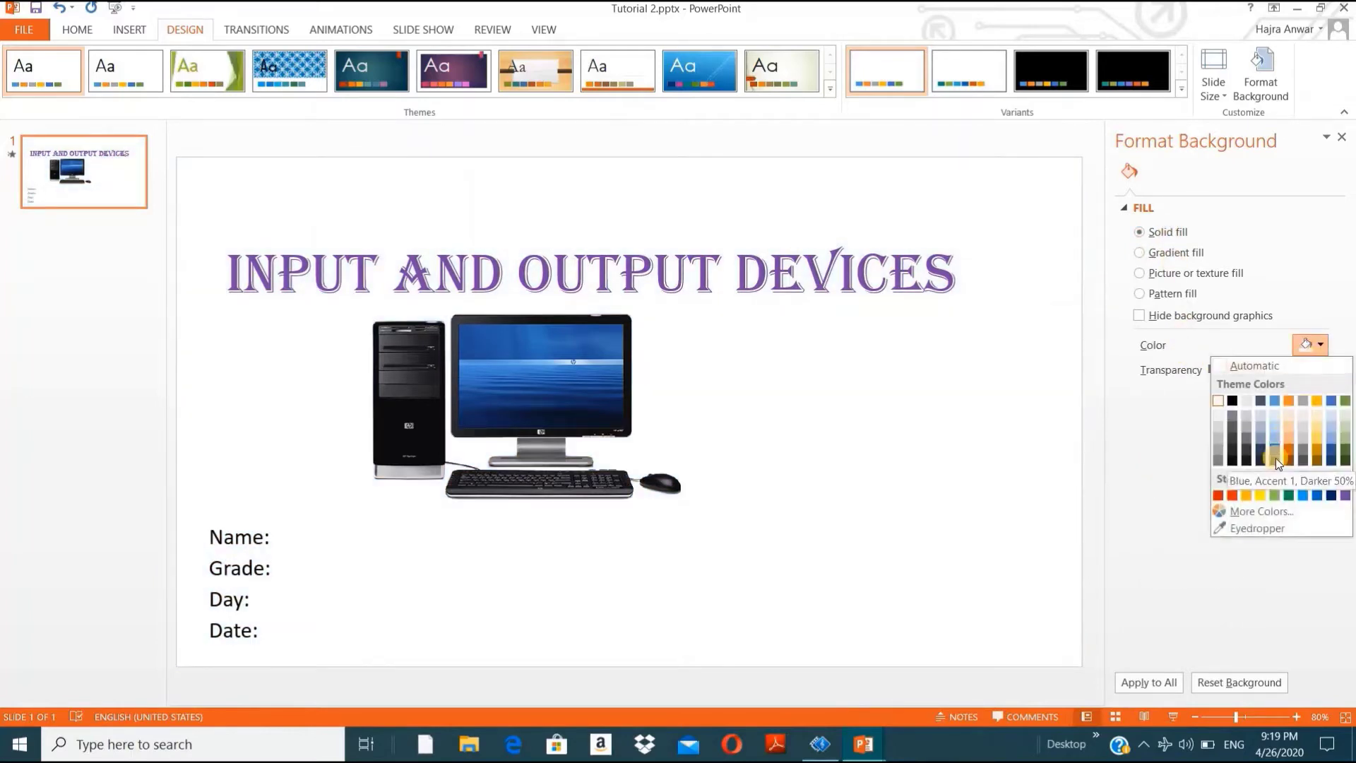
click(1274, 497)
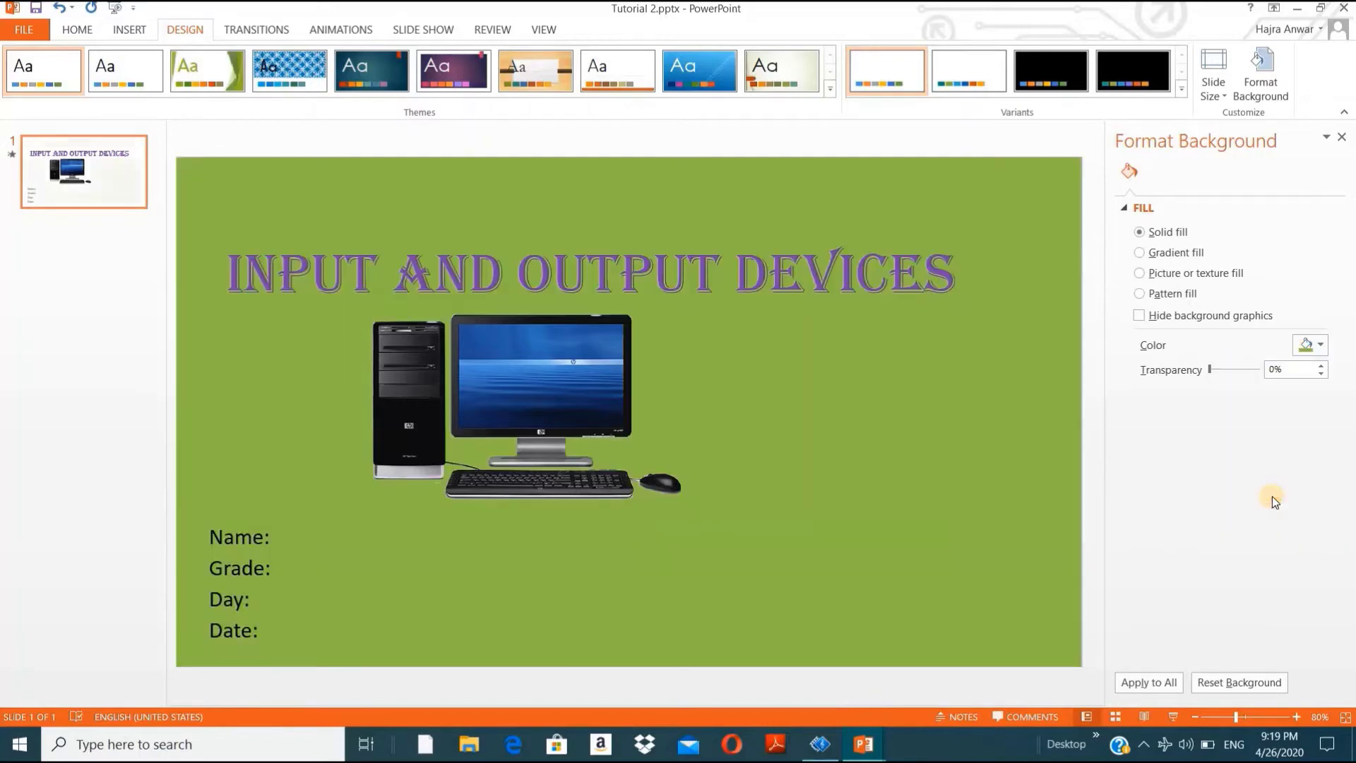
Step: Move the computer picture right so it sits centred under the title
click(493, 370)
drag(492, 370, 598, 373)
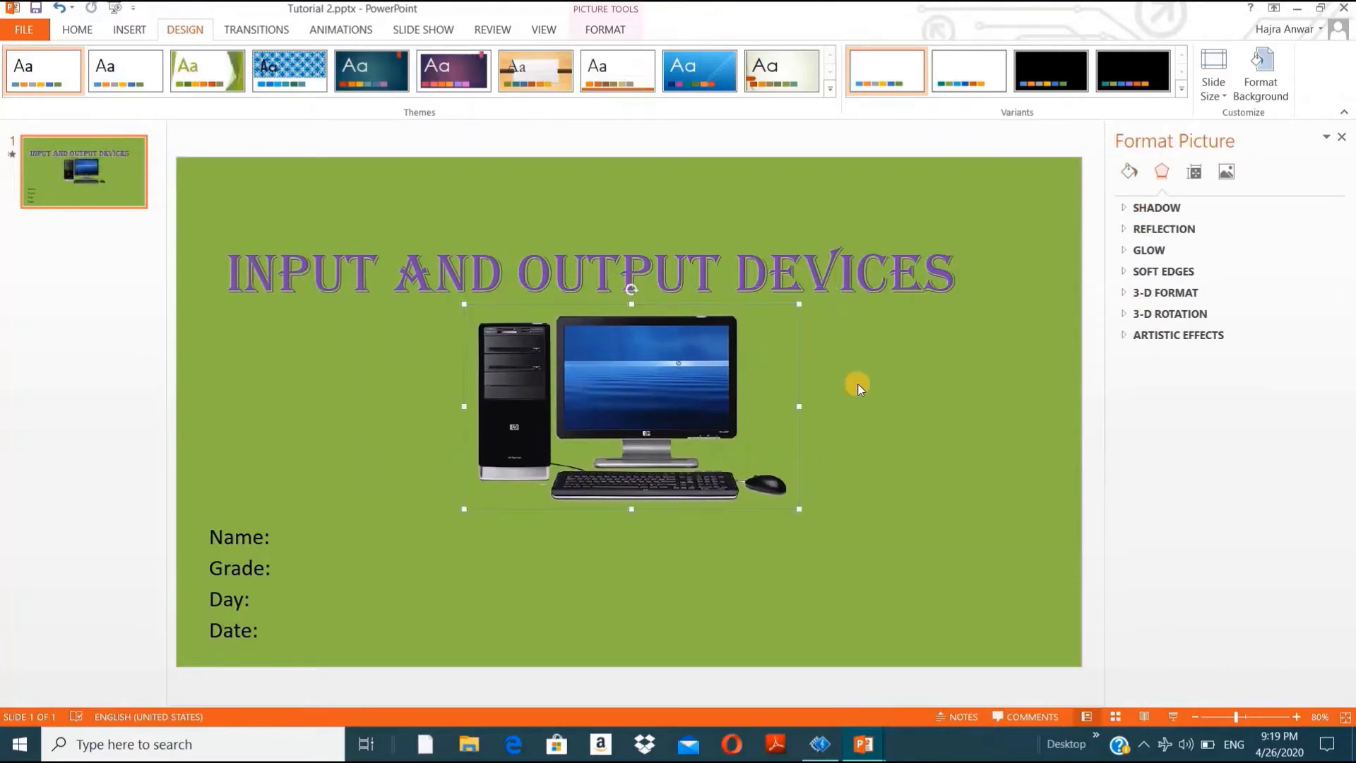
click(858, 389)
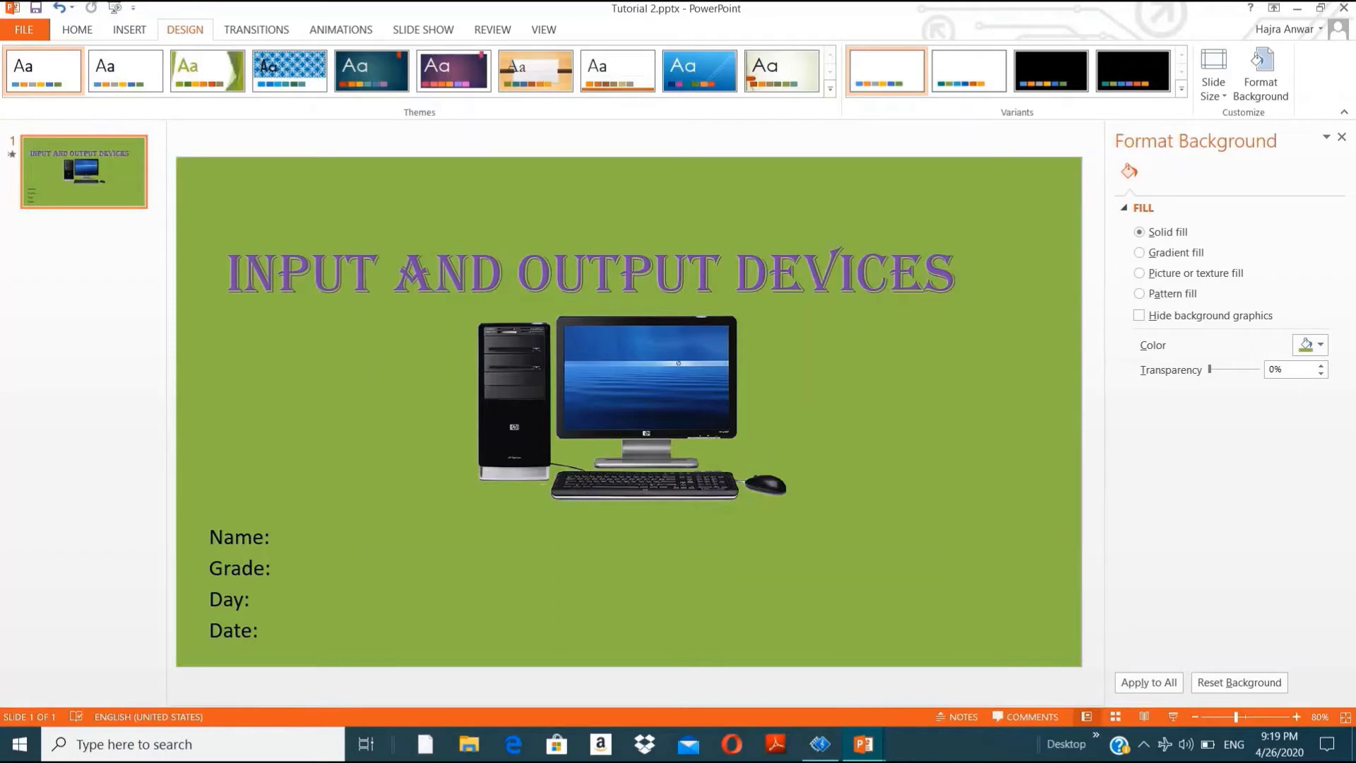
Step: Add a second slide using the Title and Content layout
click(78, 31)
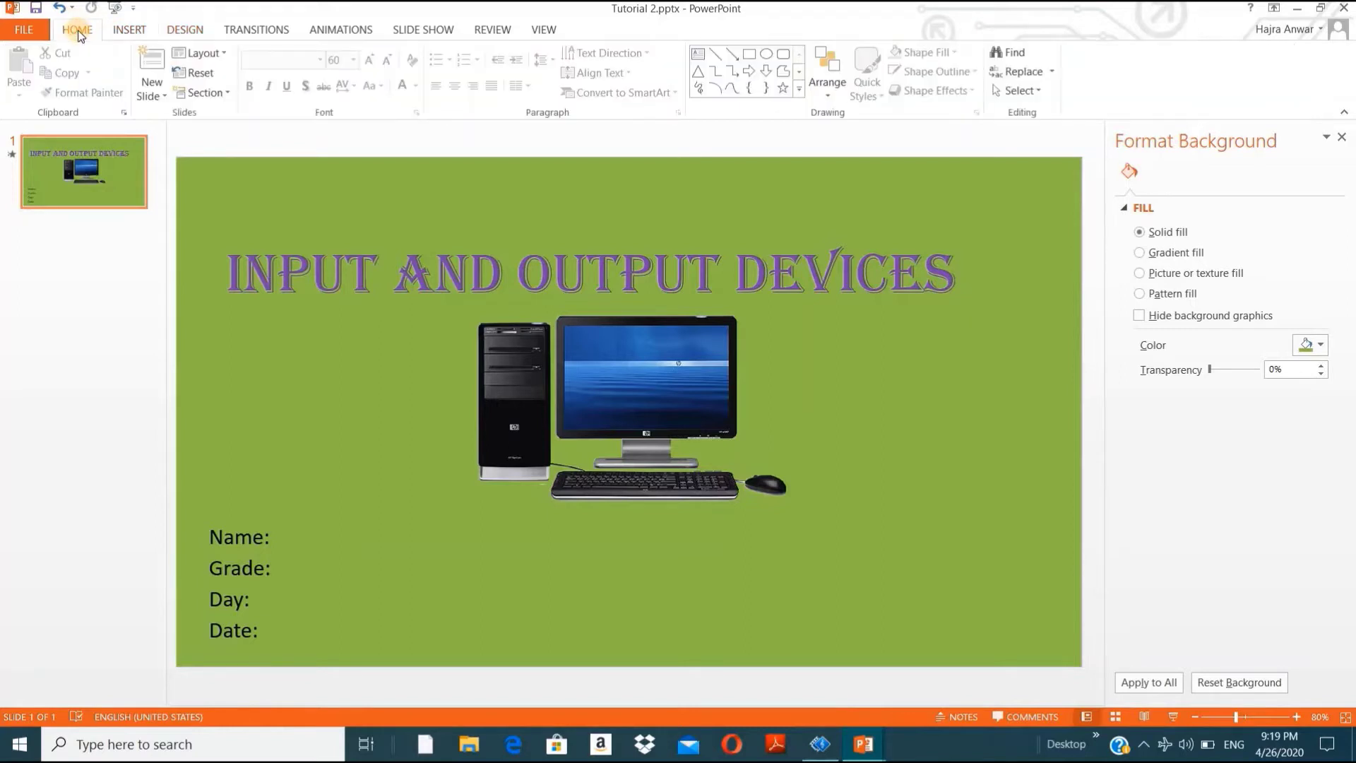
click(151, 92)
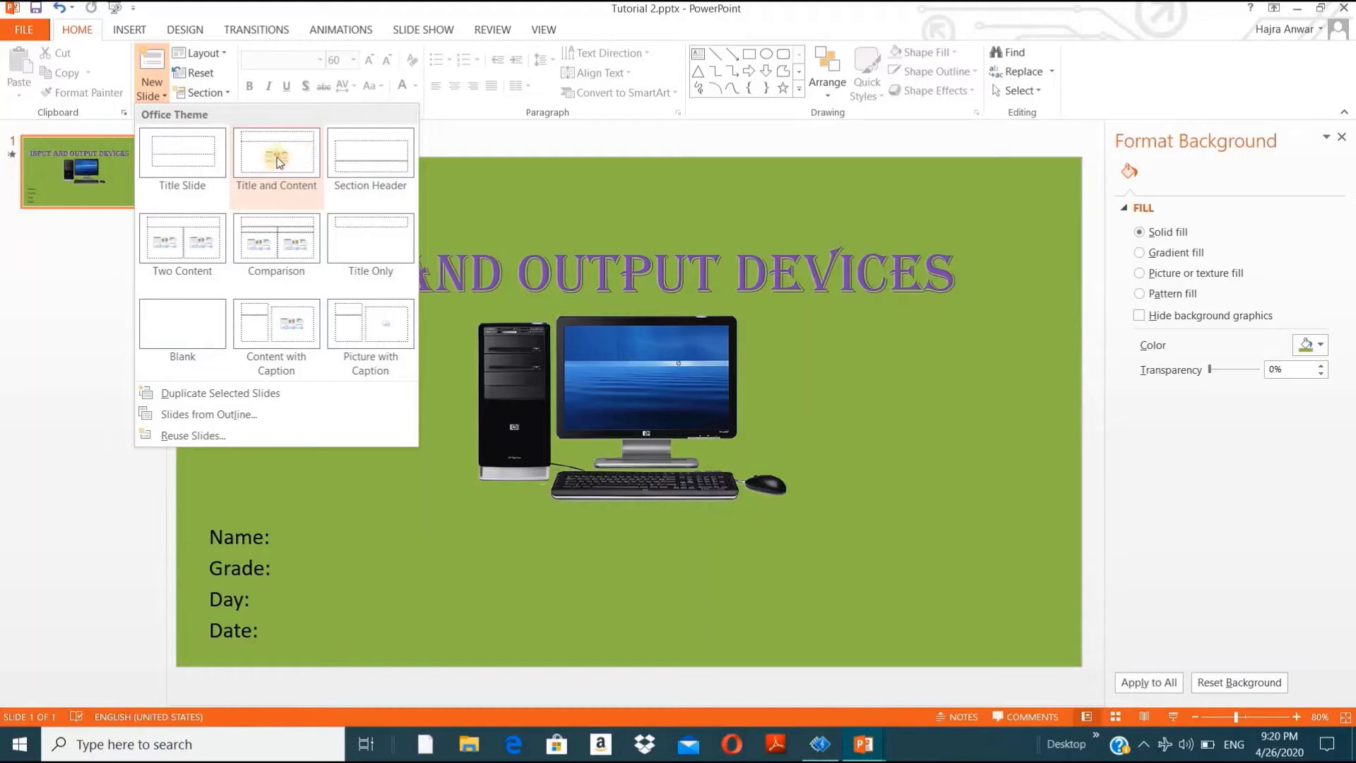
key(Escape)
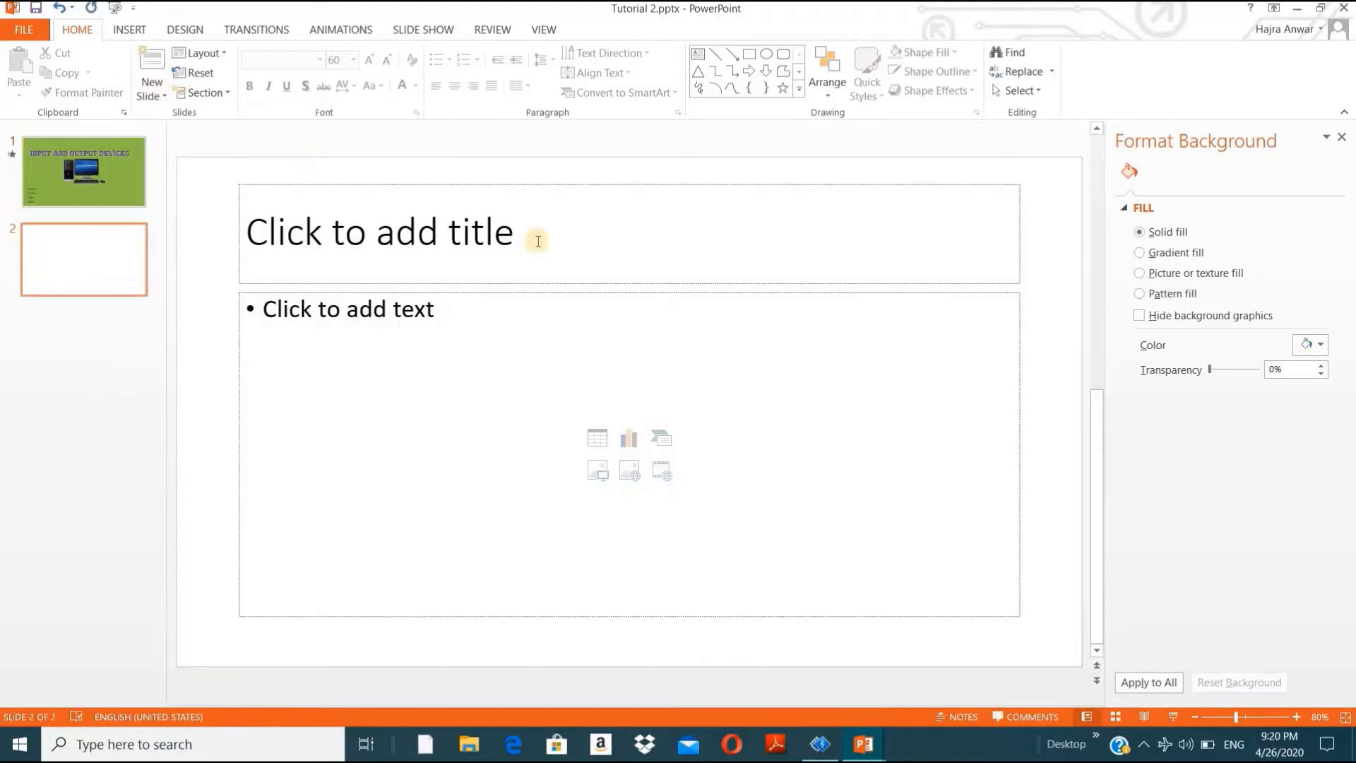
Step: Title slide 2 'Input Devices' and centre it
click(537, 241)
text(In)
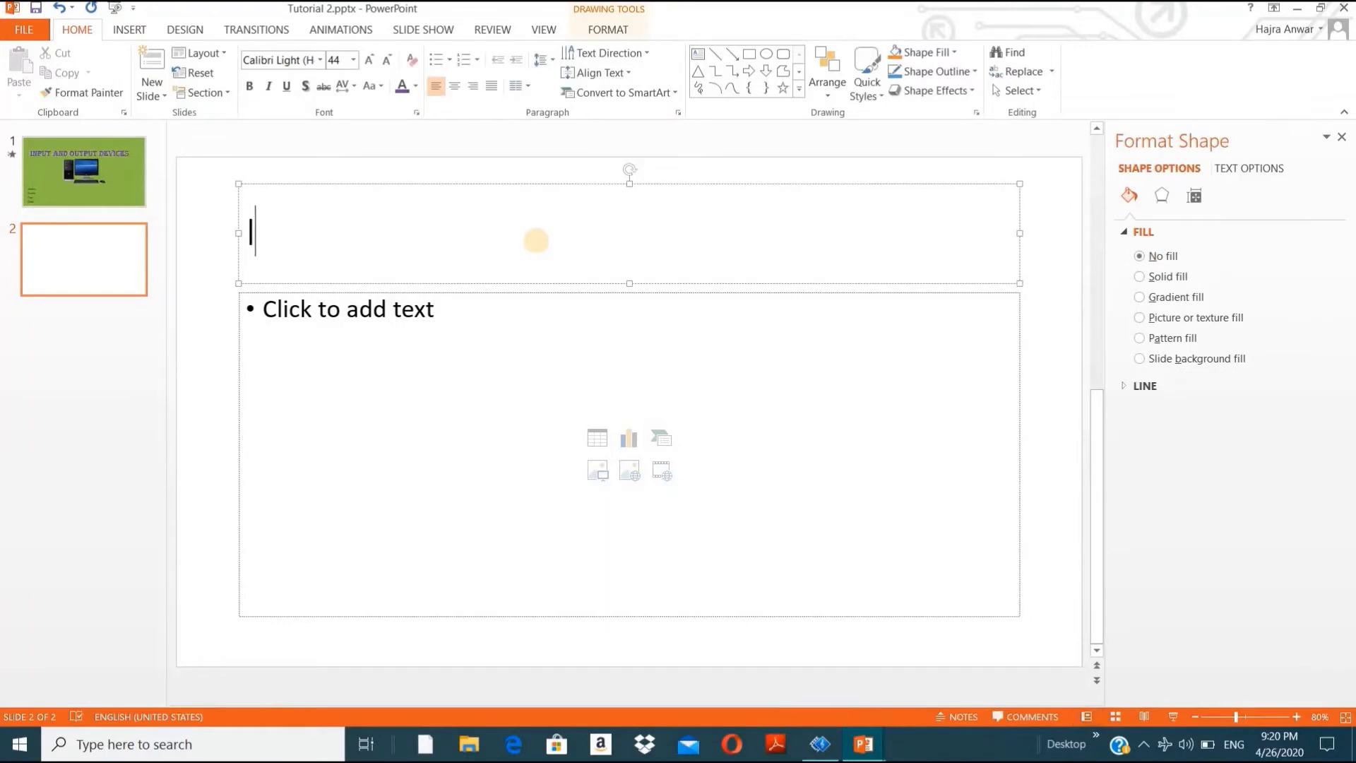
text(put Devices)
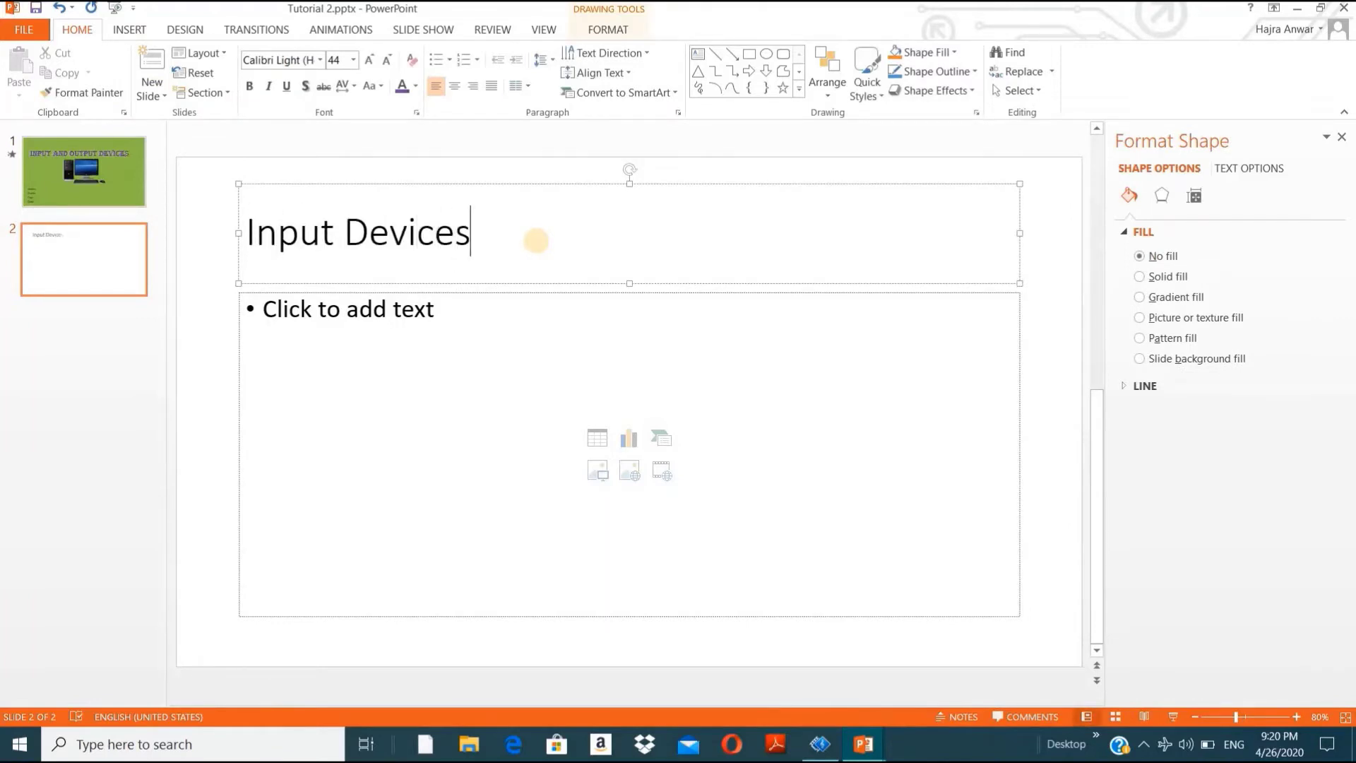
key(ctrl+e)
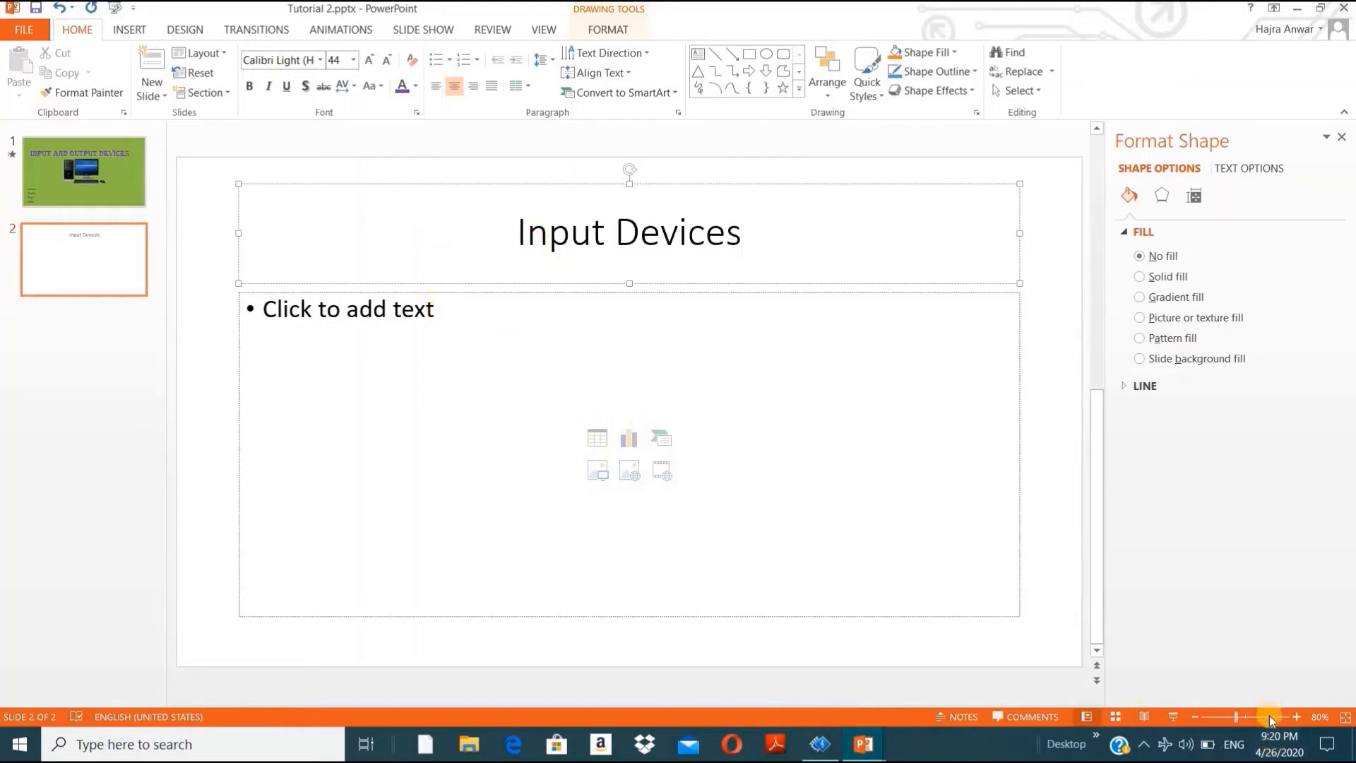
Step: Zoom in on the Input Devices title, then zoom back out to fit the slide
click(1269, 716)
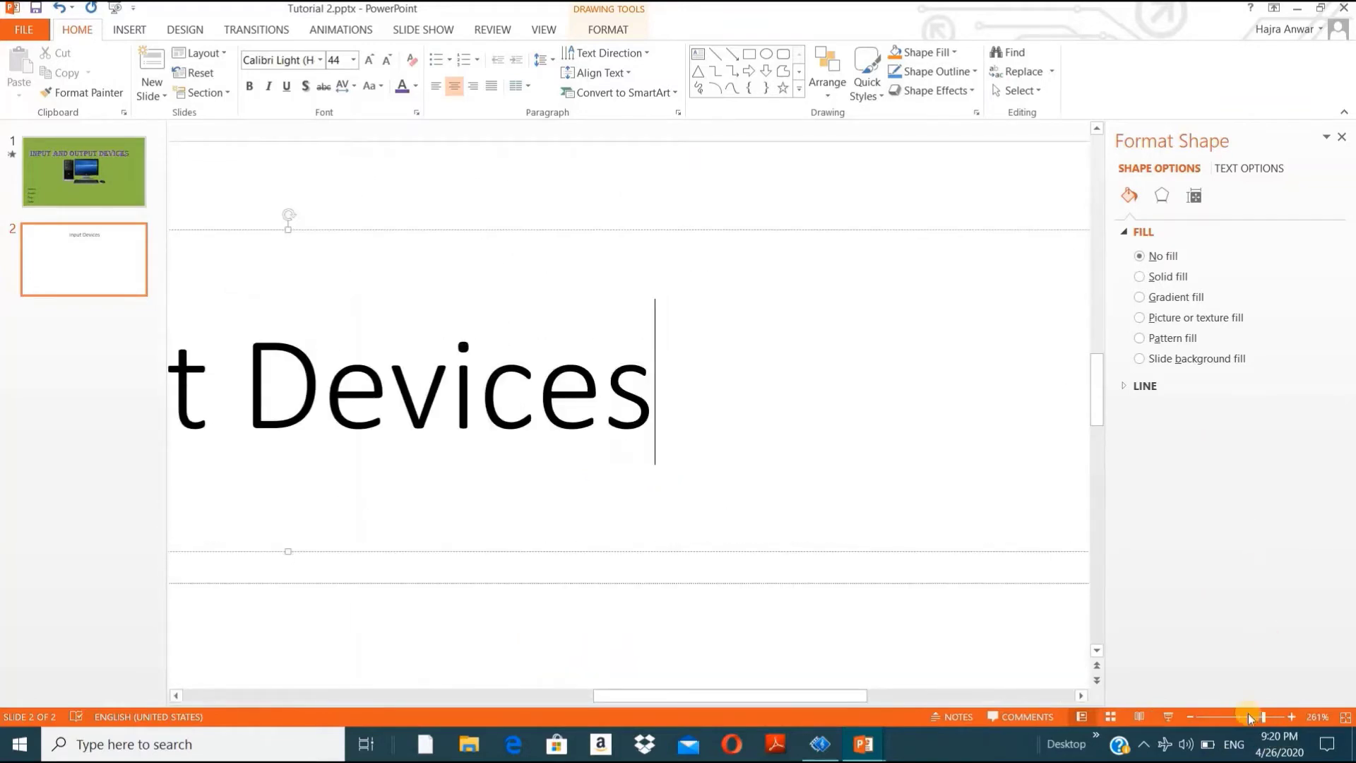
click(1253, 714)
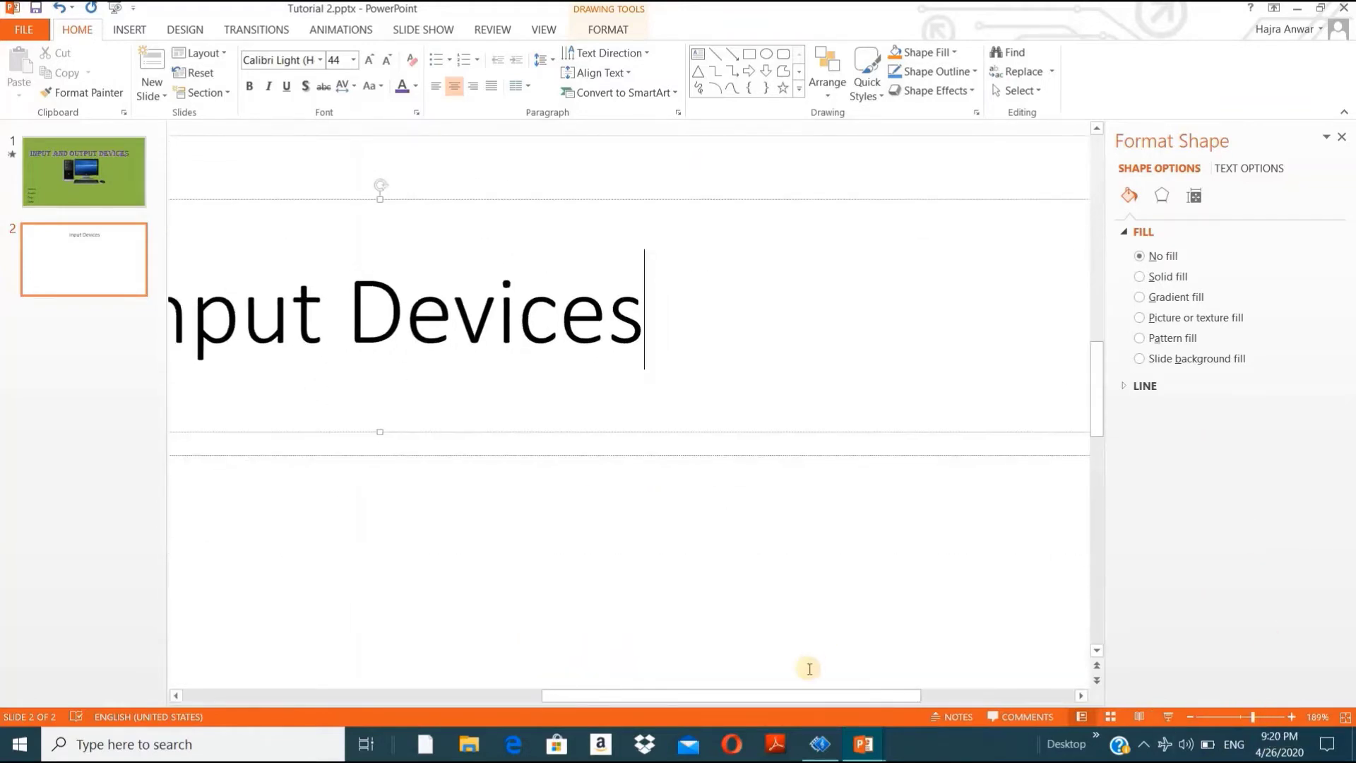
drag(802, 694, 623, 722)
drag(1098, 416, 1096, 544)
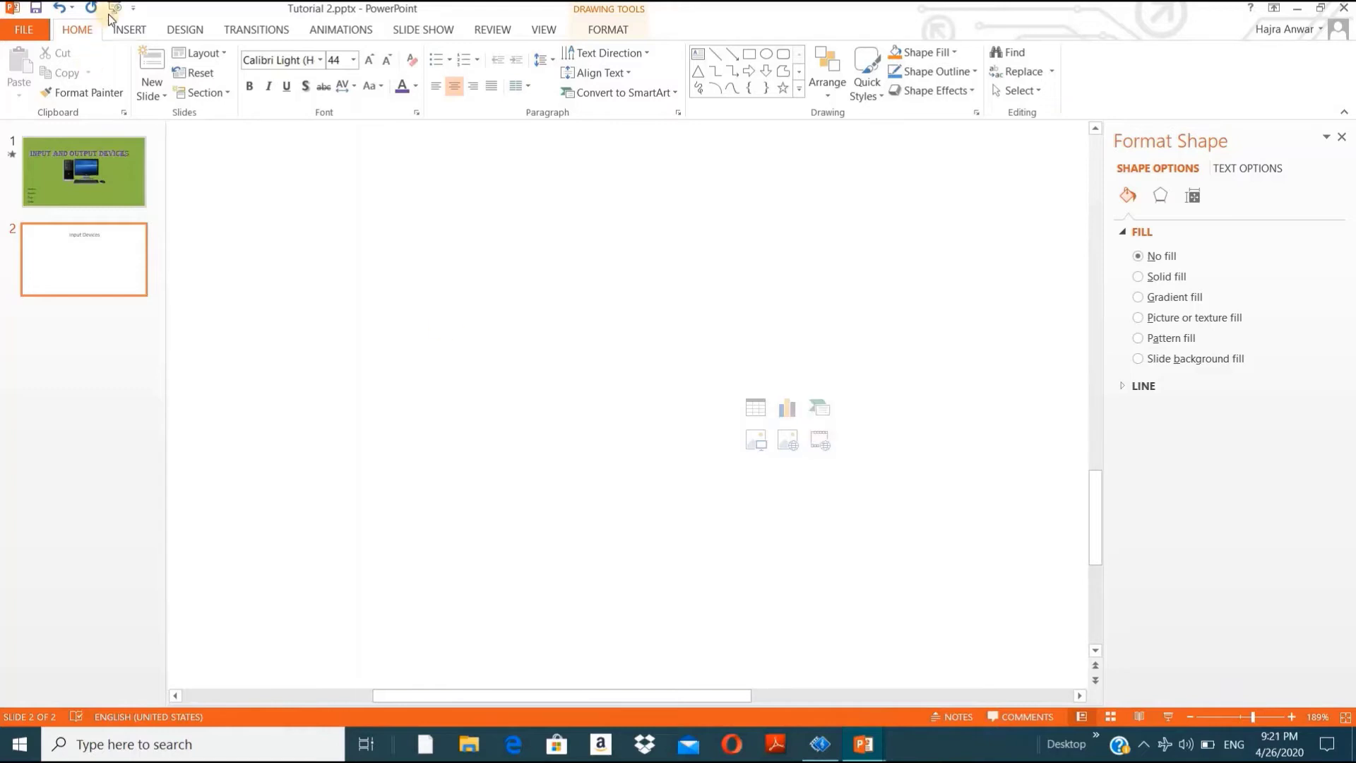
click(121, 32)
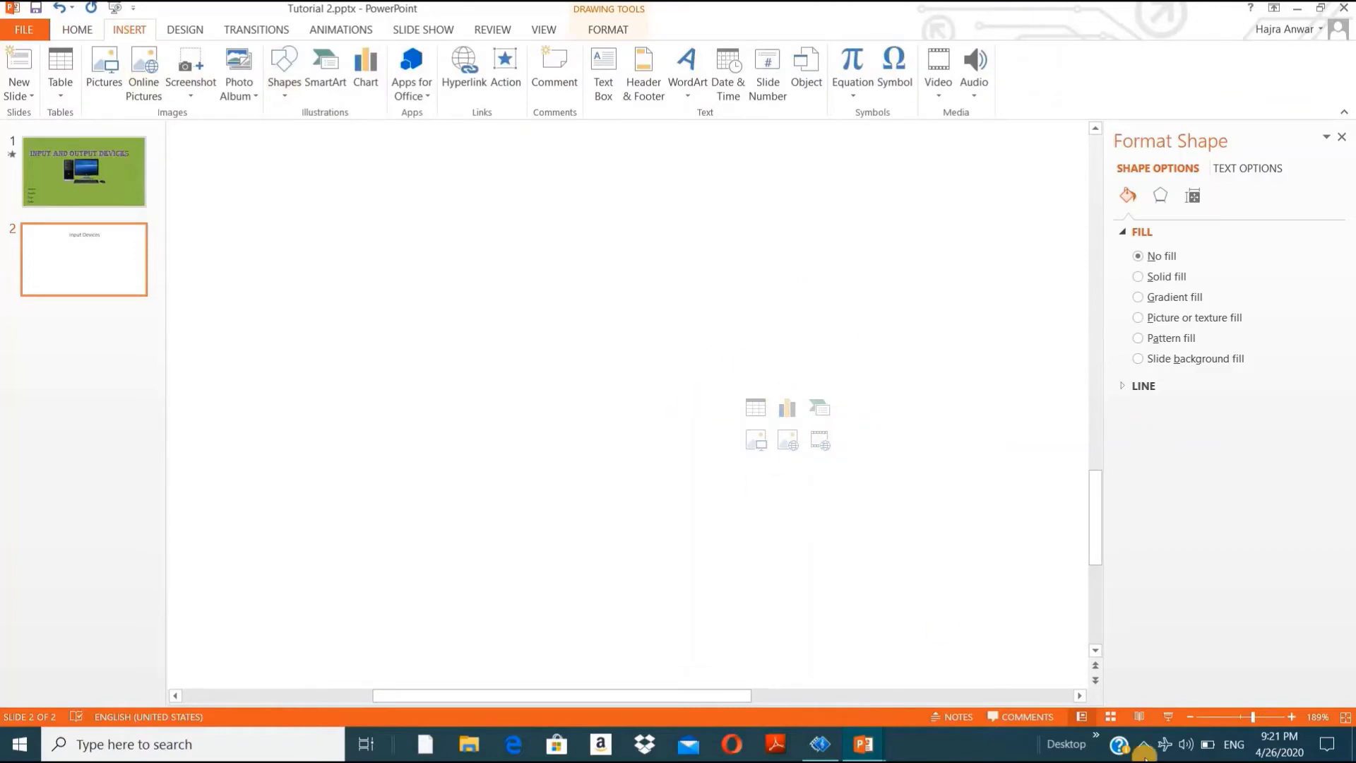
click(1240, 714)
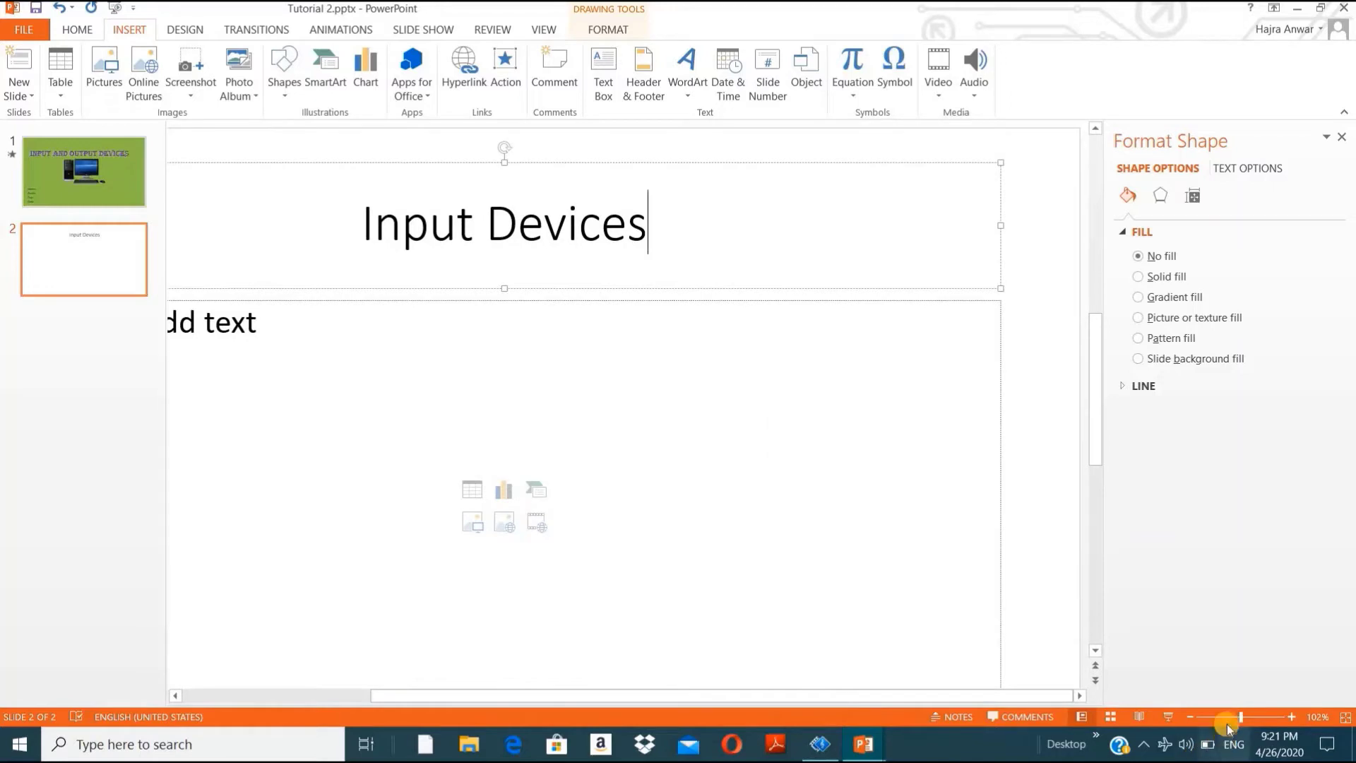
click(1229, 718)
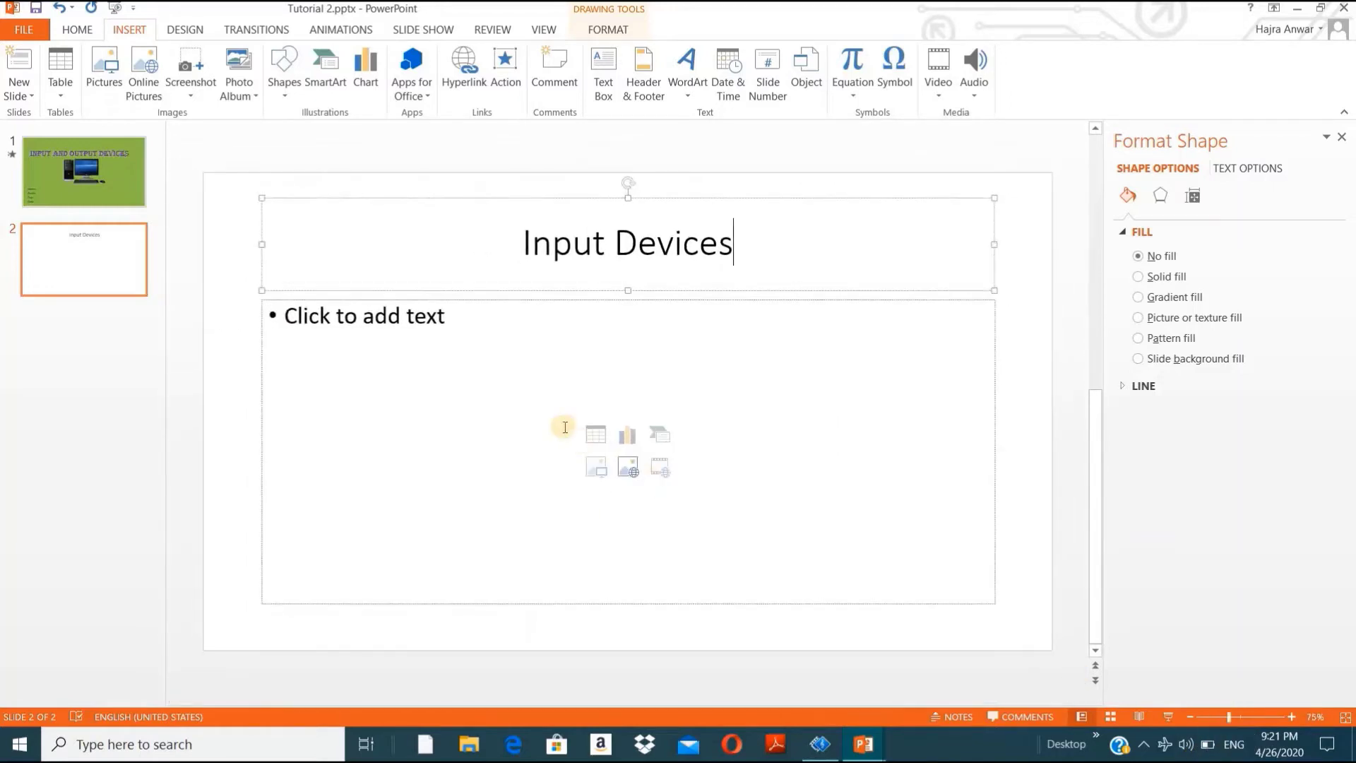
Step: Delete the Input Devices title text and insert a blue outlined WordArt
click(699, 243)
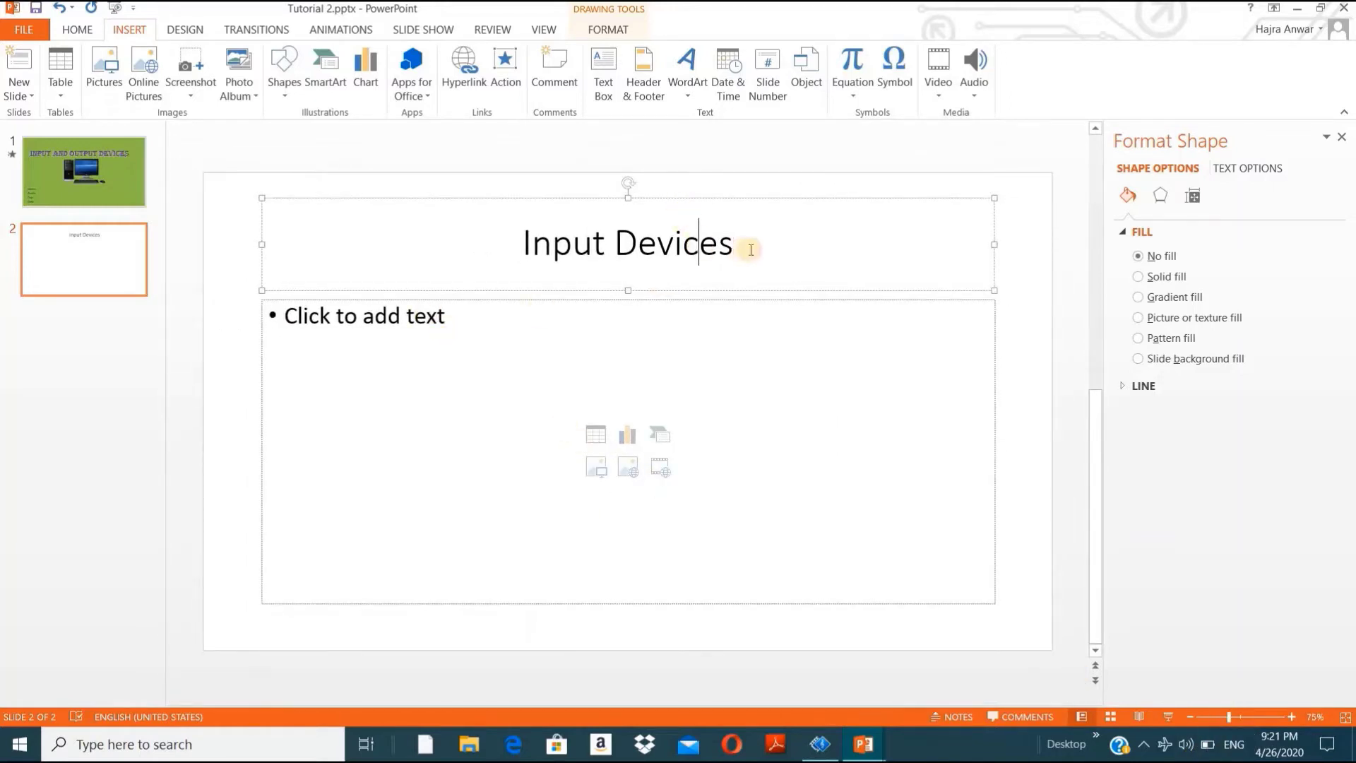
click(750, 249)
drag(629, 259, 539, 263)
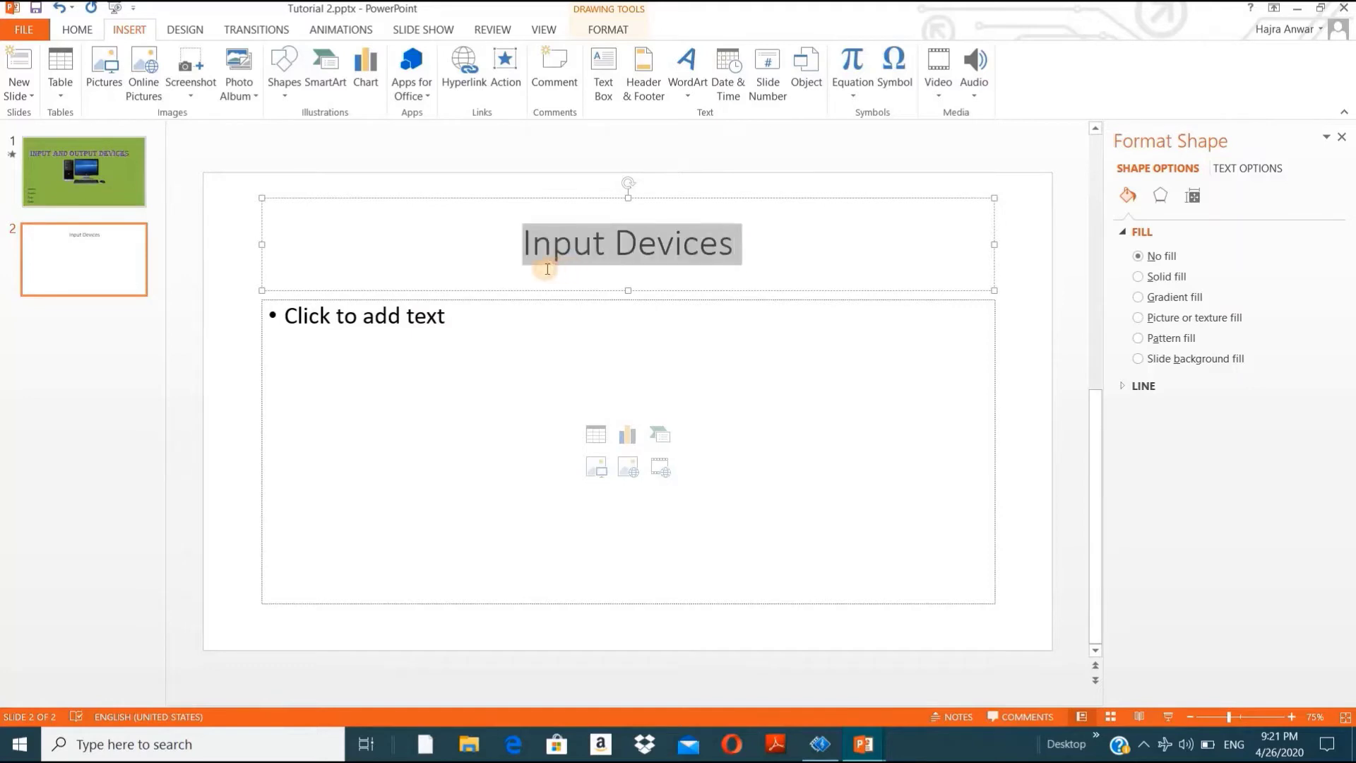
key(BackSpace)
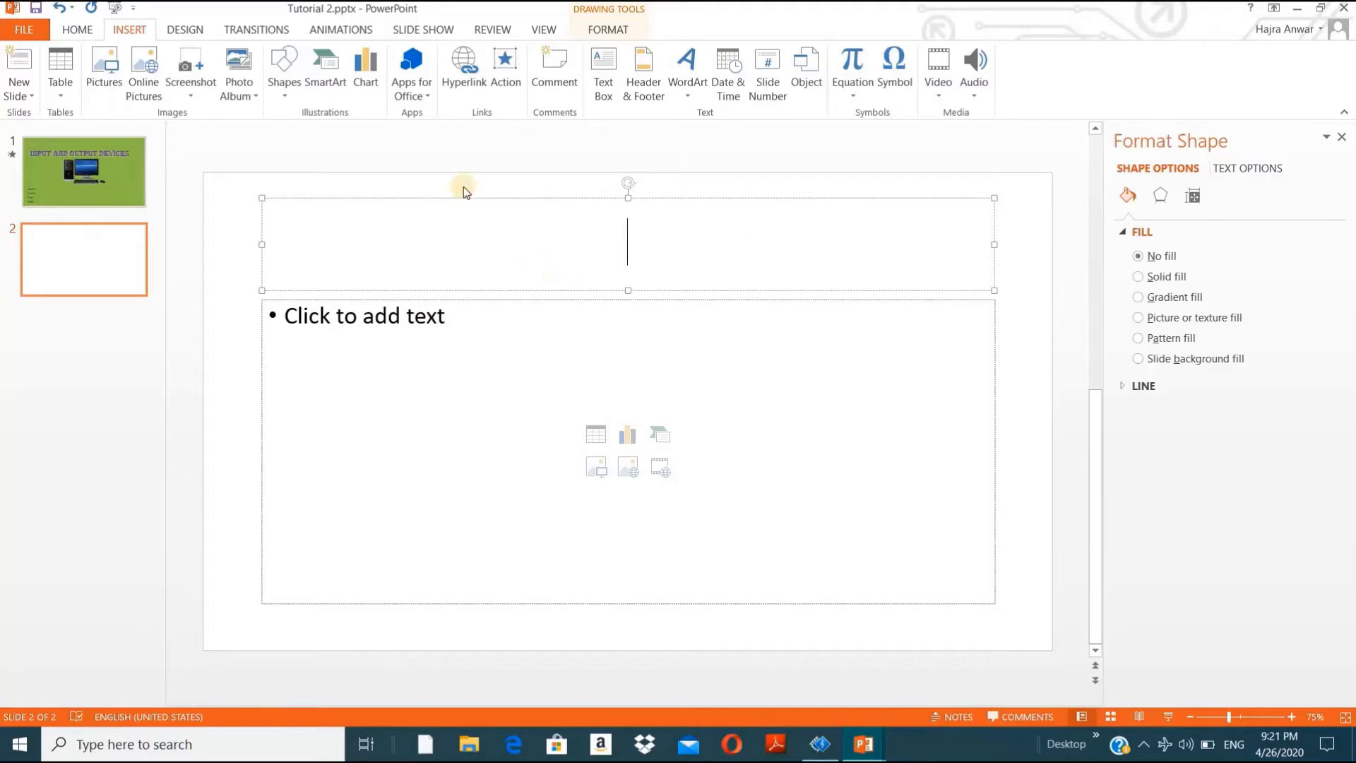
click(702, 80)
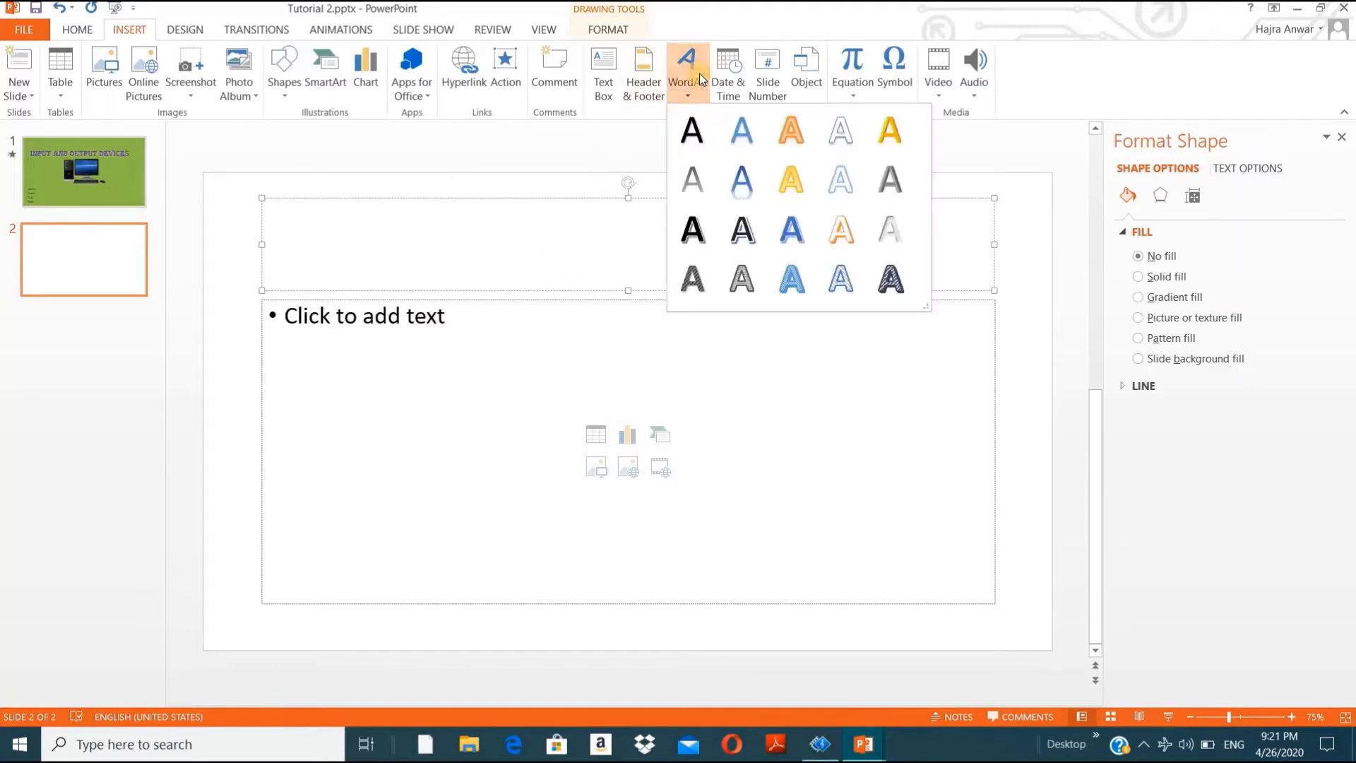
click(793, 227)
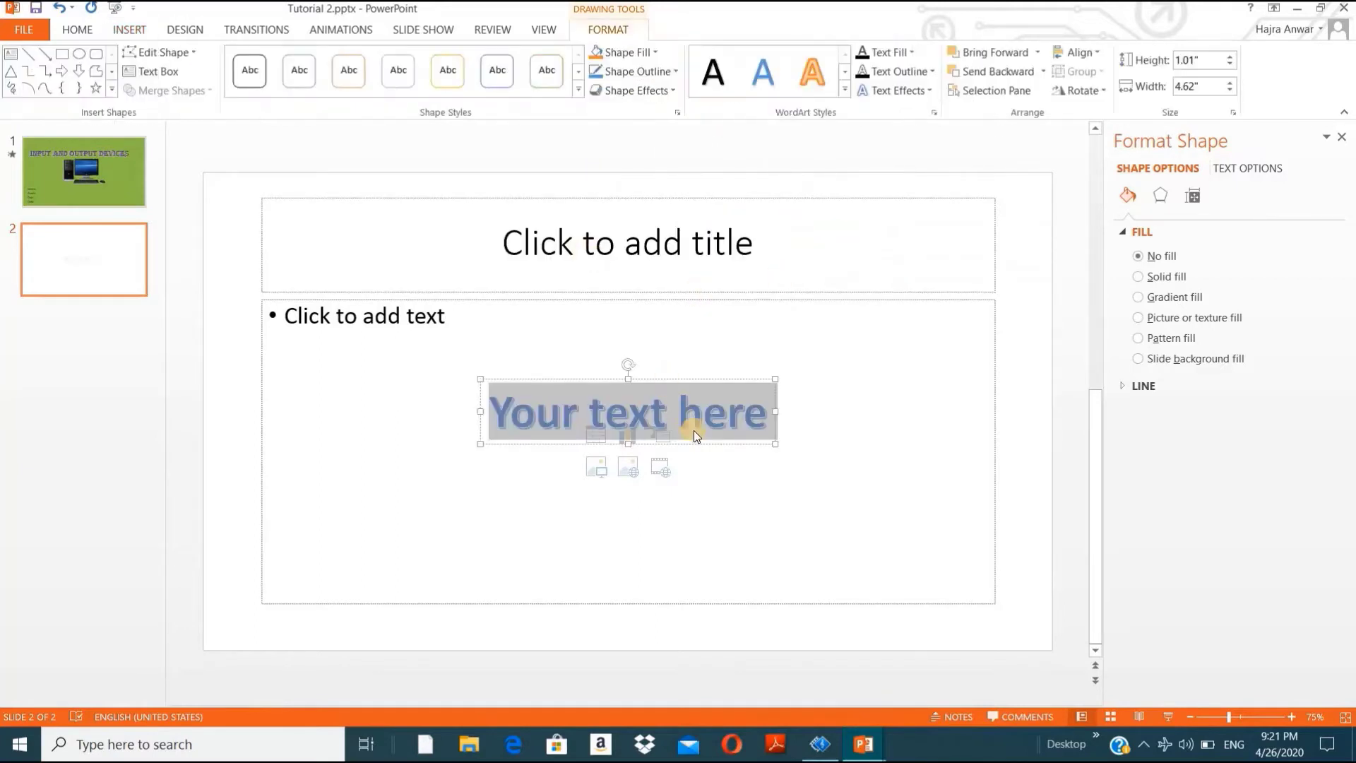
Step: Delete the empty title placeholder and move the WordArt to the top of the slide
click(679, 289)
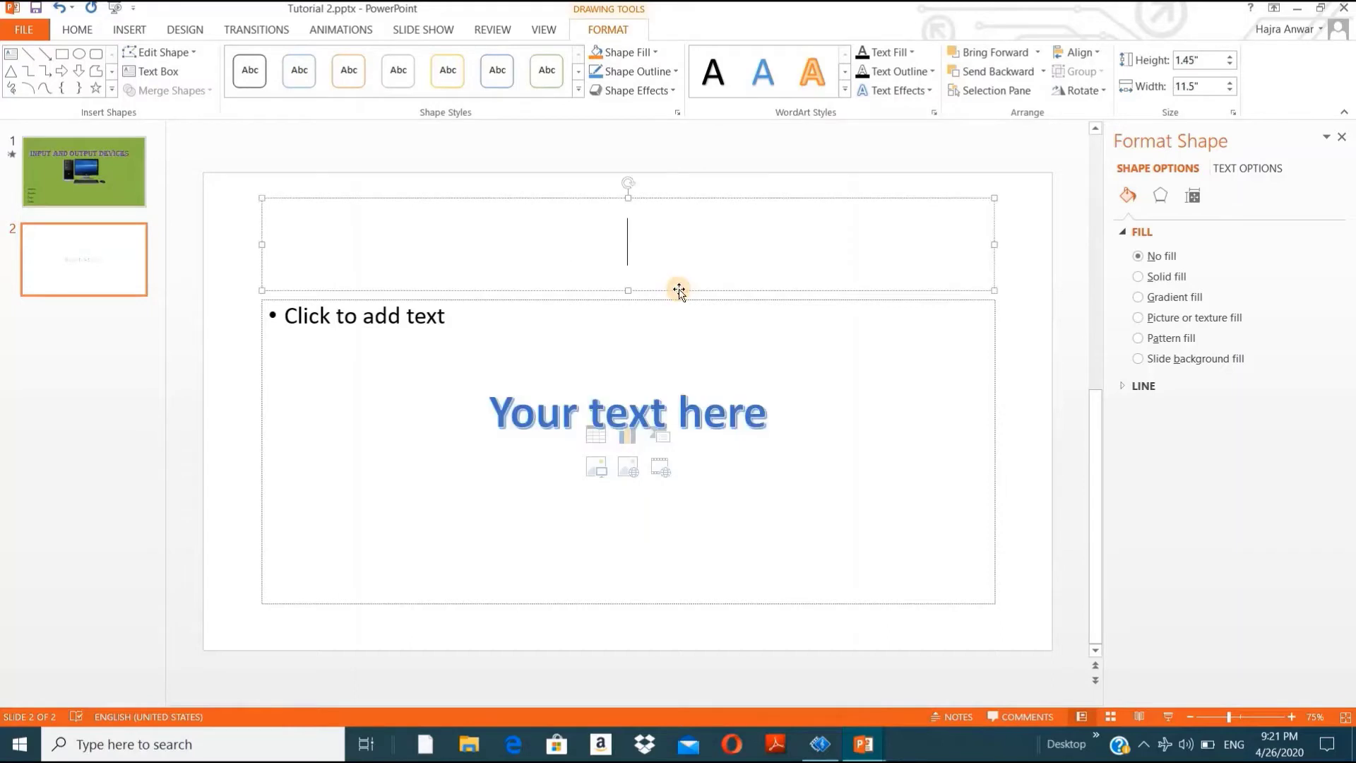
click(679, 289)
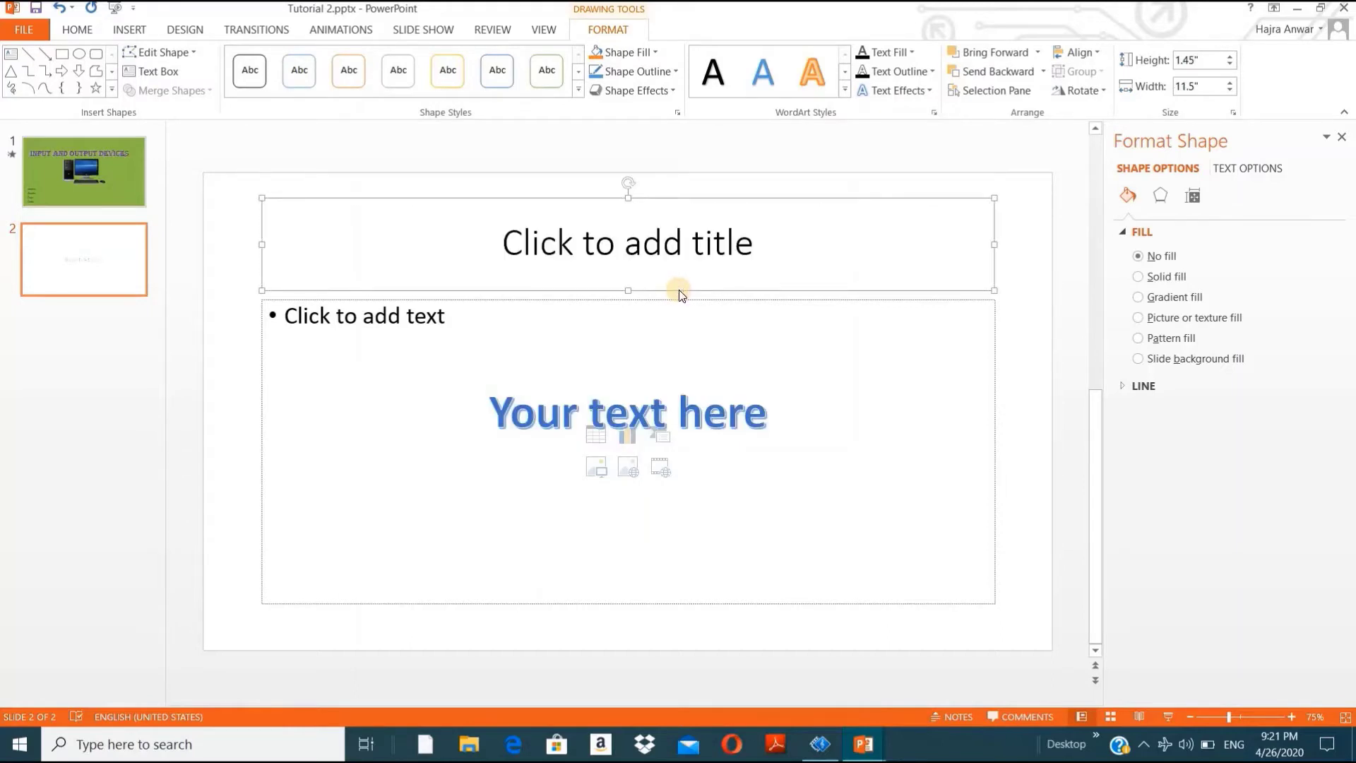
key(Delete)
click(681, 413)
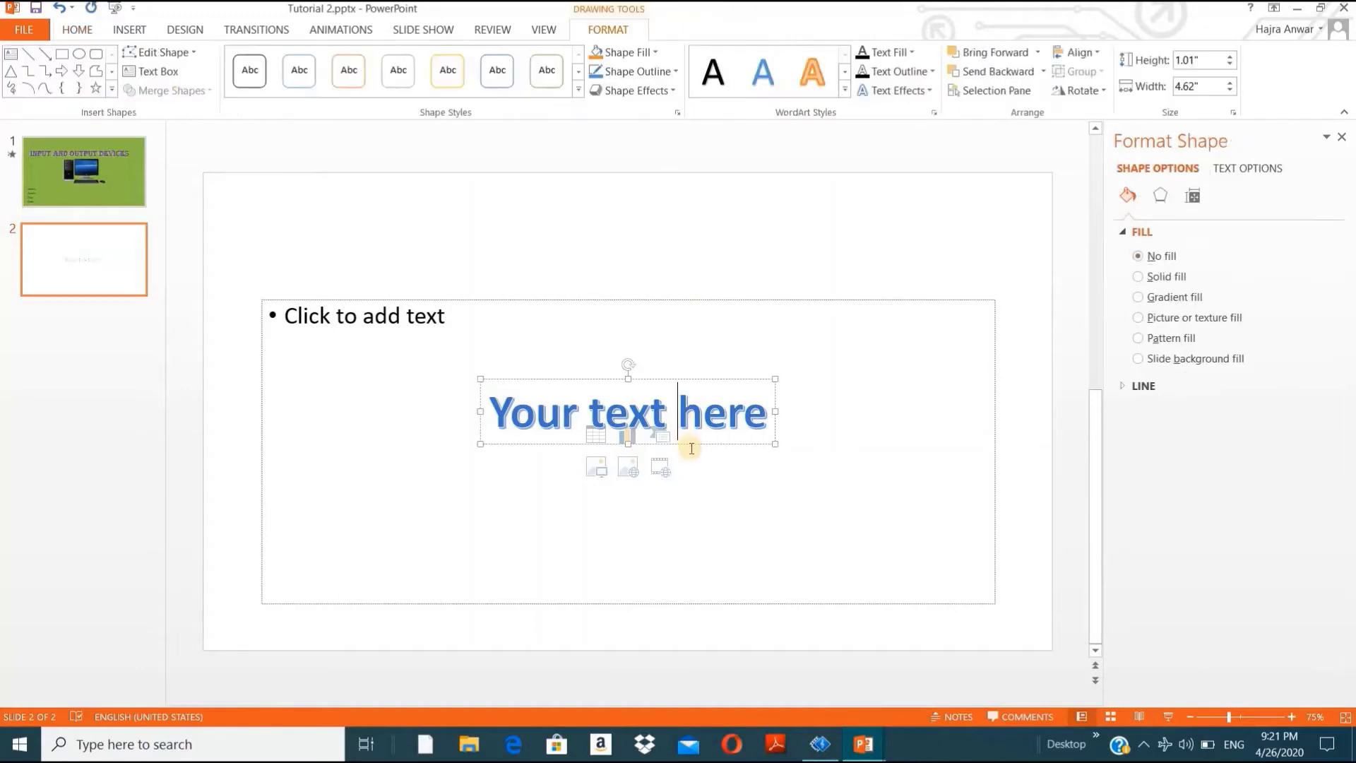
drag(696, 442, 688, 256)
Step: Replace the WordArt placeholder text with 'Input Devices'
click(680, 230)
triple_click(680, 231)
double_click(680, 231)
click(680, 231)
triple_click(680, 231)
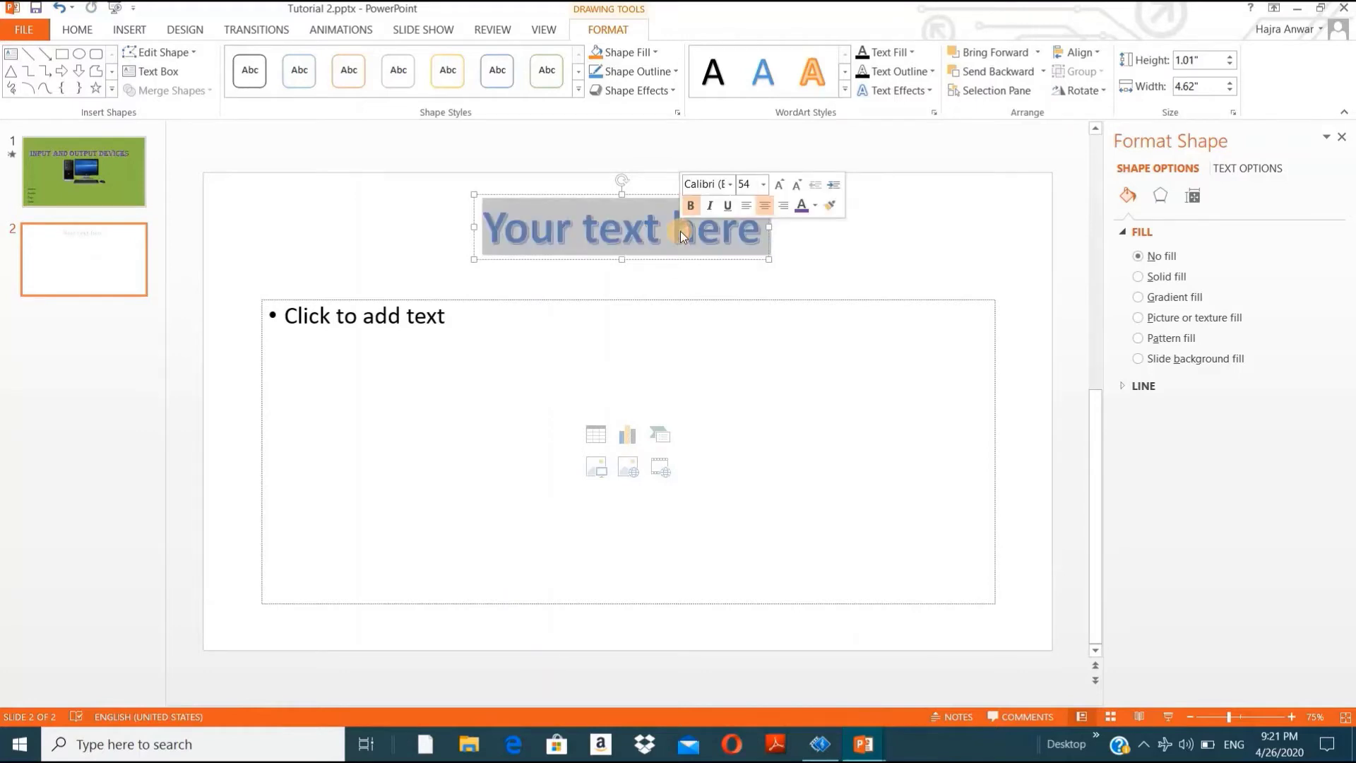
text(Input)
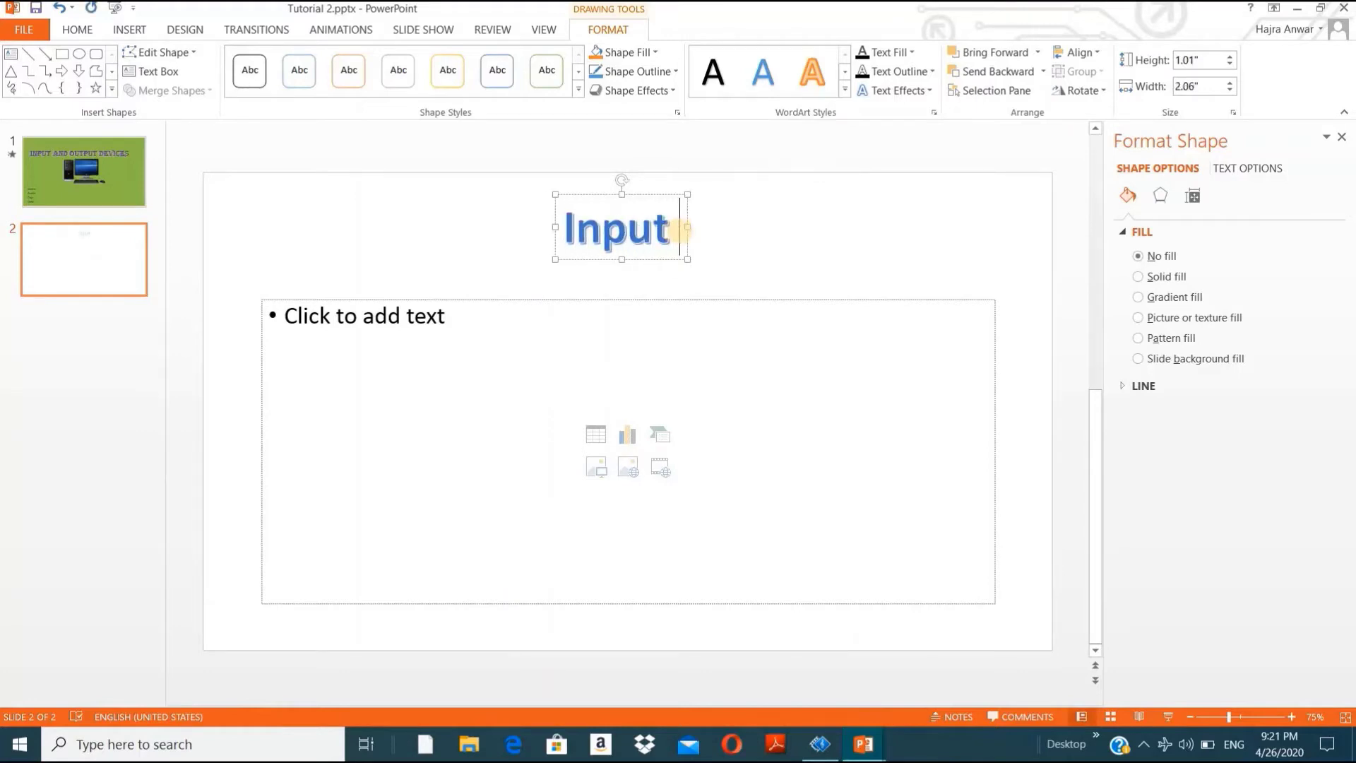
text( Dev)
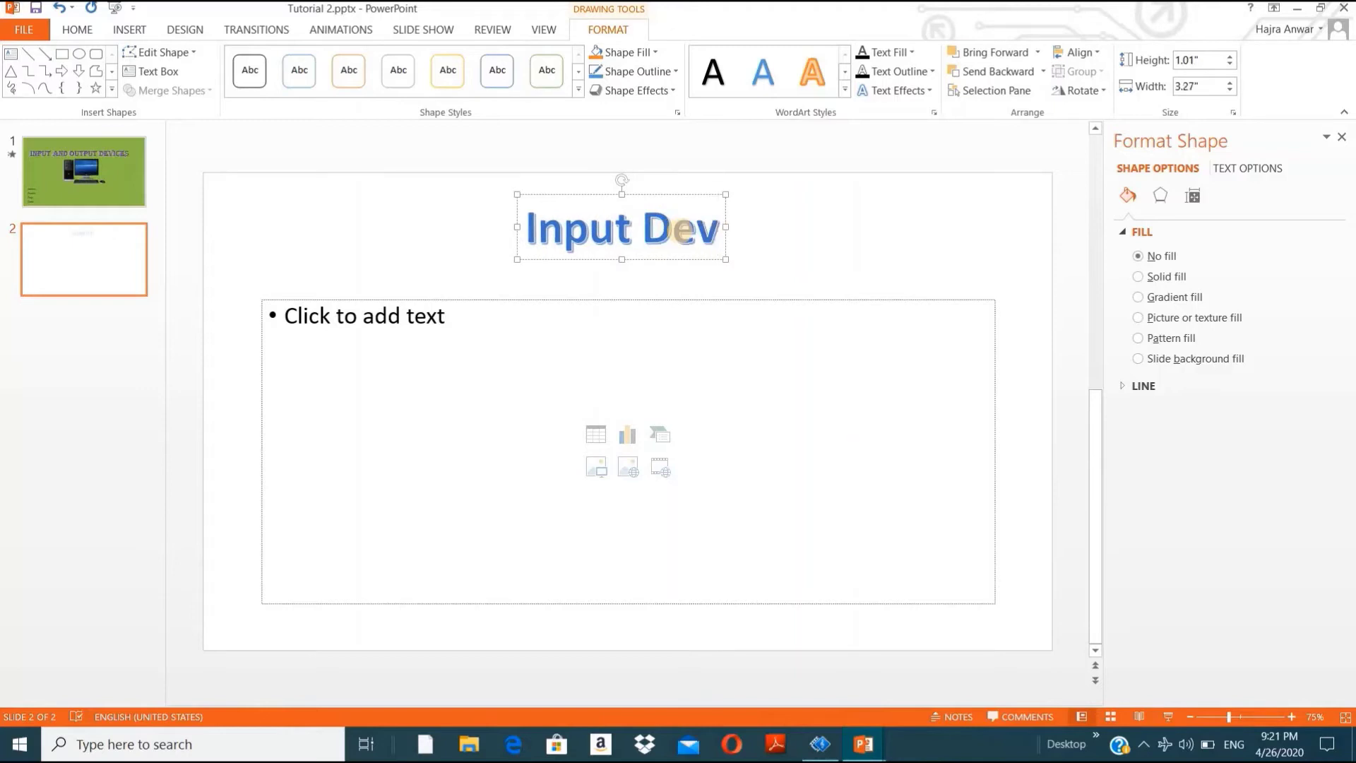
text(ices)
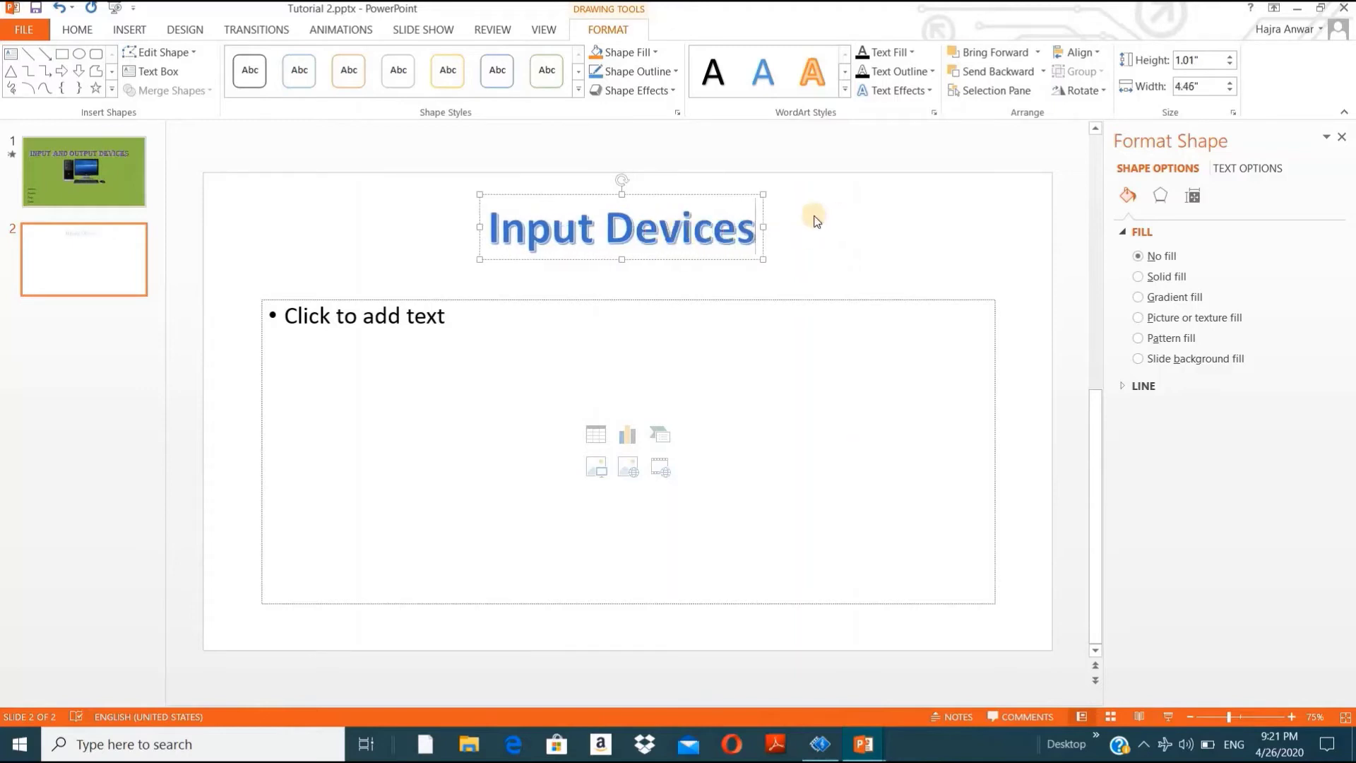